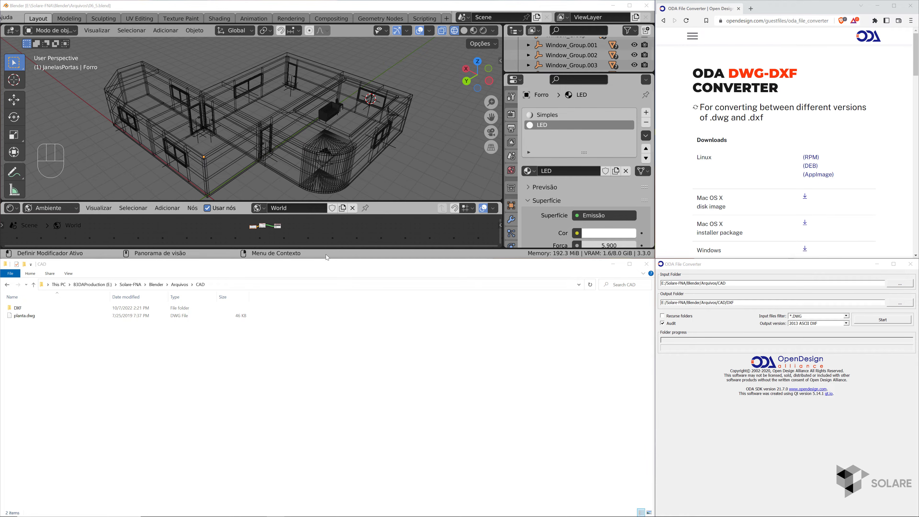
- Enlarge Blender's World node editor and examine the background node setup
{"action": "left_click_drag", "start_coordinate": [272, 200], "coordinate": [271, 139]}
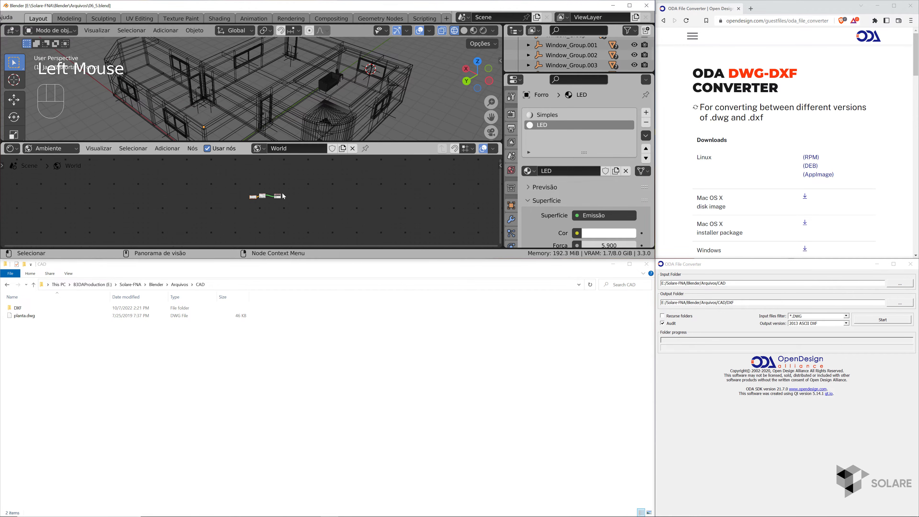
{"action": "scroll", "coordinate": [283, 194], "scroll_direction": "up", "scroll_amount": 8}
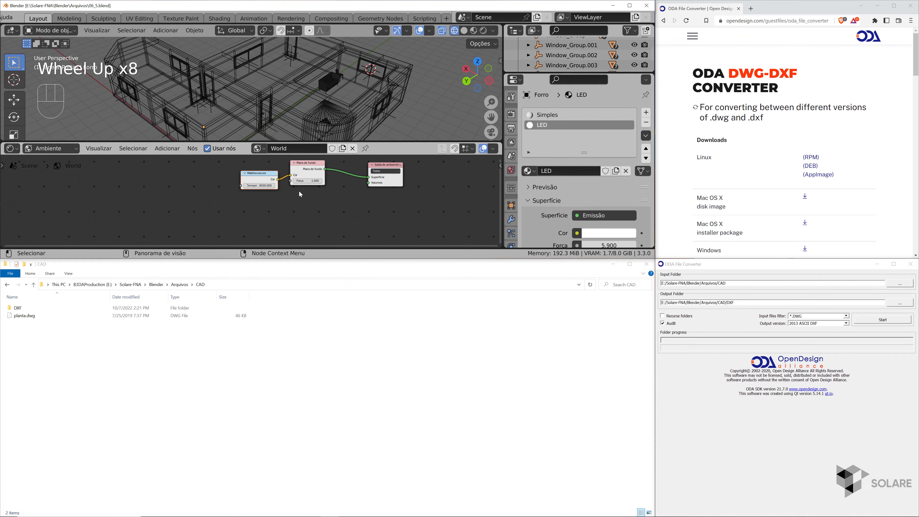
{"action": "middle_click_drag", "start_coordinate": [299, 190], "coordinate": [243, 203]}
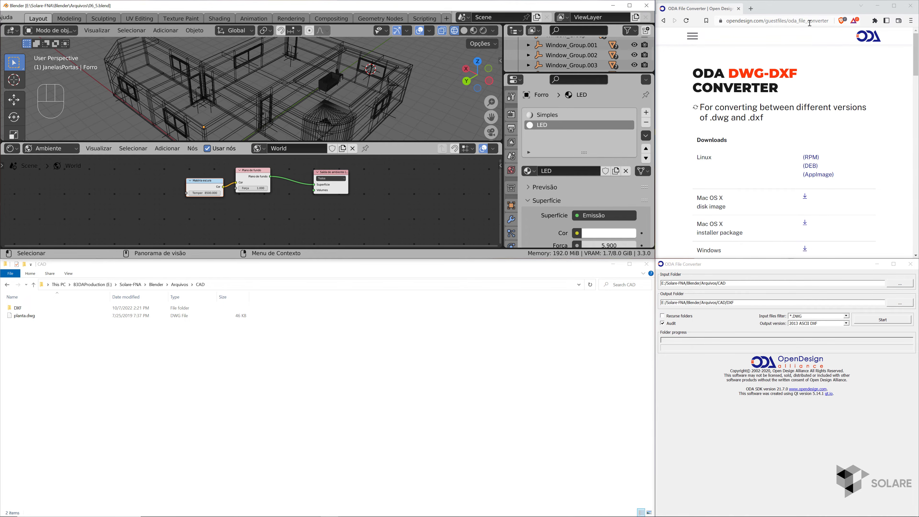
- Review the download options and usage notes on the ODA File Converter web page
{"action": "scroll", "coordinate": [749, 90], "scroll_direction": "down", "scroll_amount": 15}
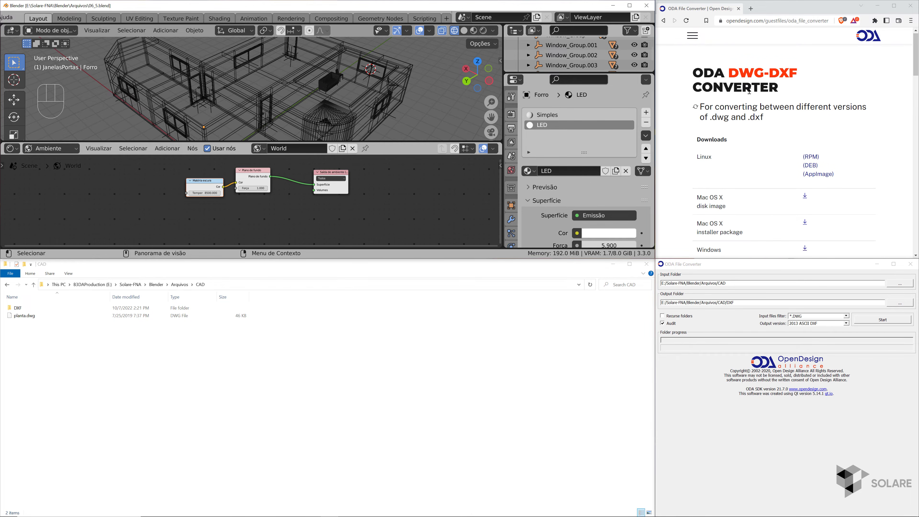
{"action": "scroll", "coordinate": [751, 94], "scroll_direction": "up", "scroll_amount": 15}
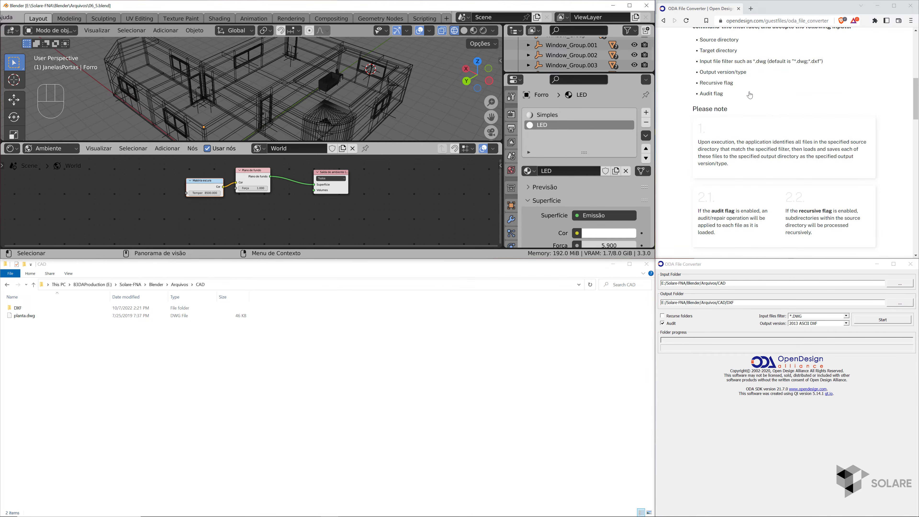
{"action": "scroll", "coordinate": [749, 95], "scroll_direction": "down", "scroll_amount": 1}
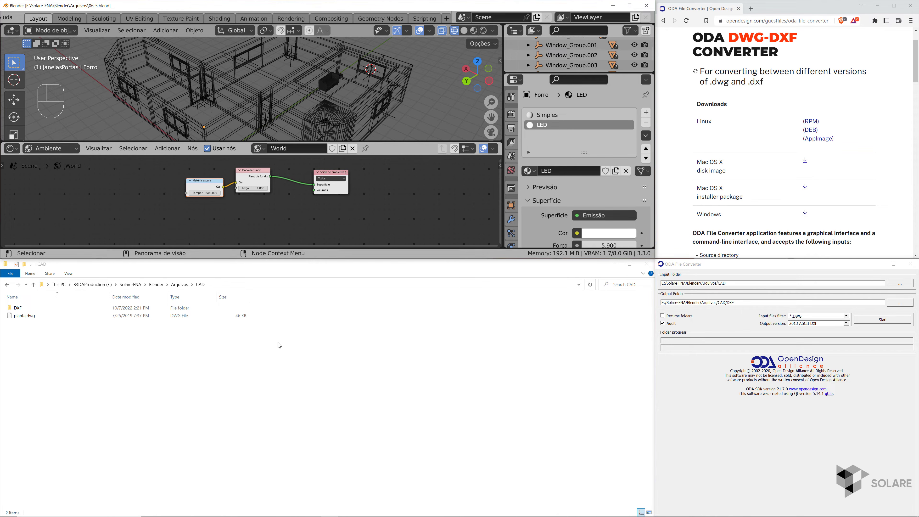
- Check the contents of the DXF output folder in File Explorer and return to the CAD folder
{"action": "left_click", "coordinate": [267, 370]}
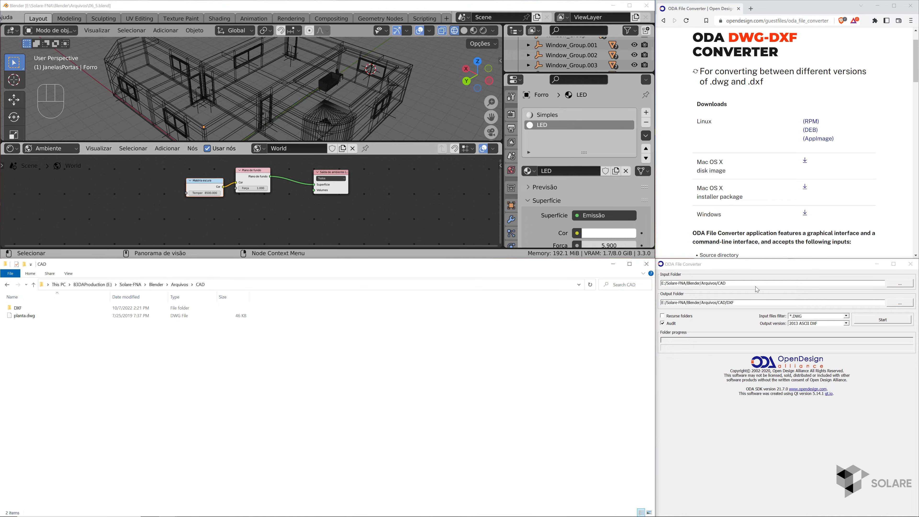
{"action": "left_click", "coordinate": [754, 266]}
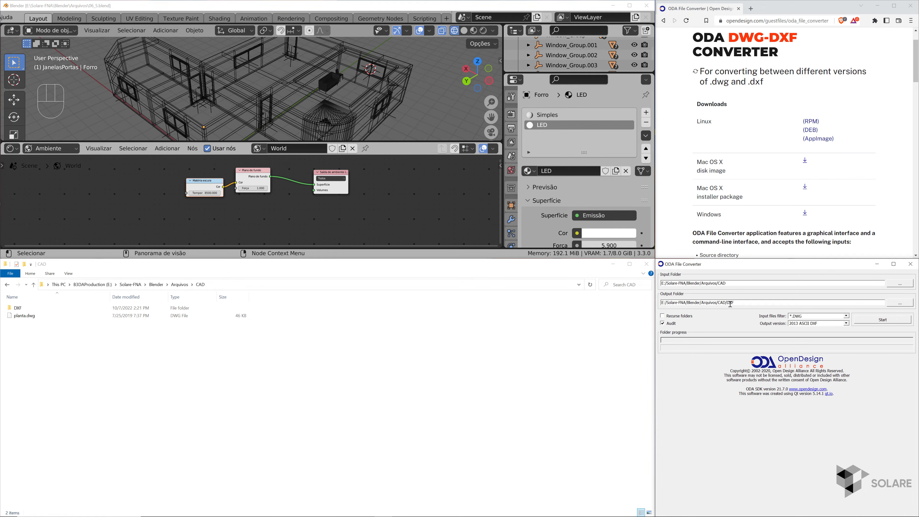
{"action": "double_click", "coordinate": [27, 308]}
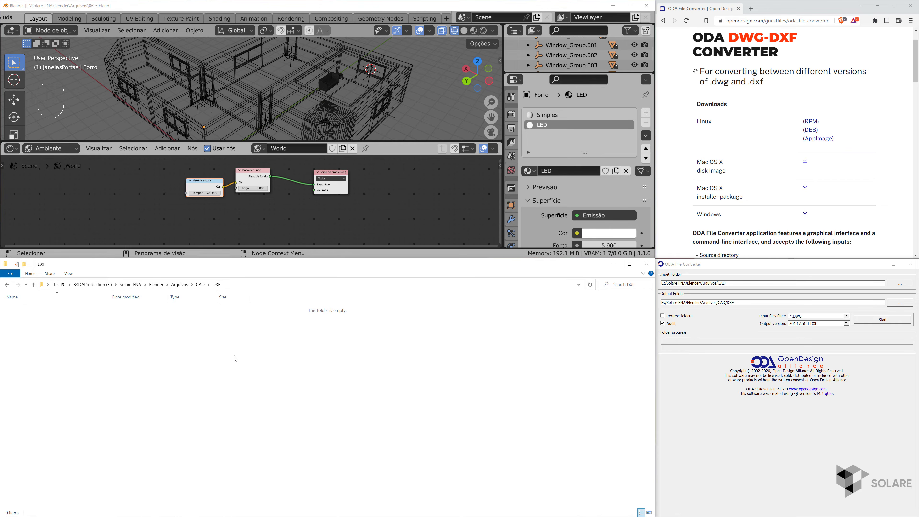
{"action": "left_click", "coordinate": [200, 285]}
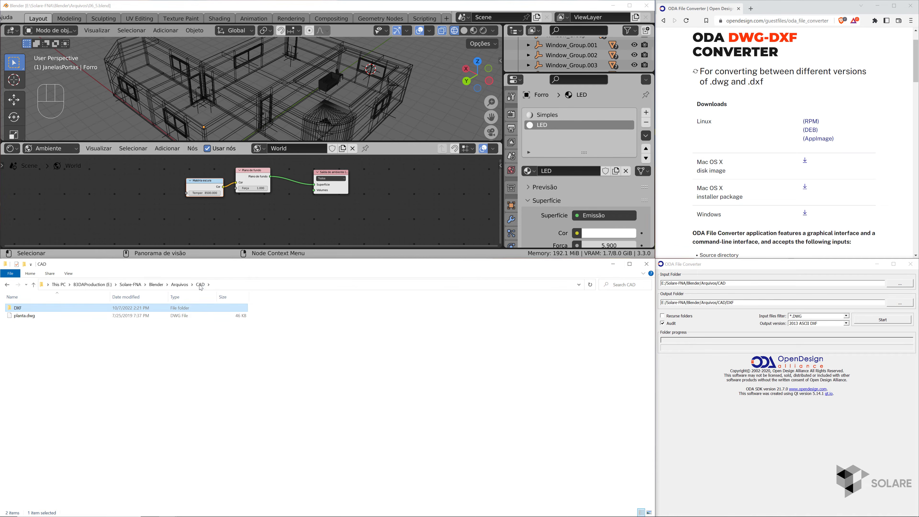
{"action": "left_click", "coordinate": [312, 388]}
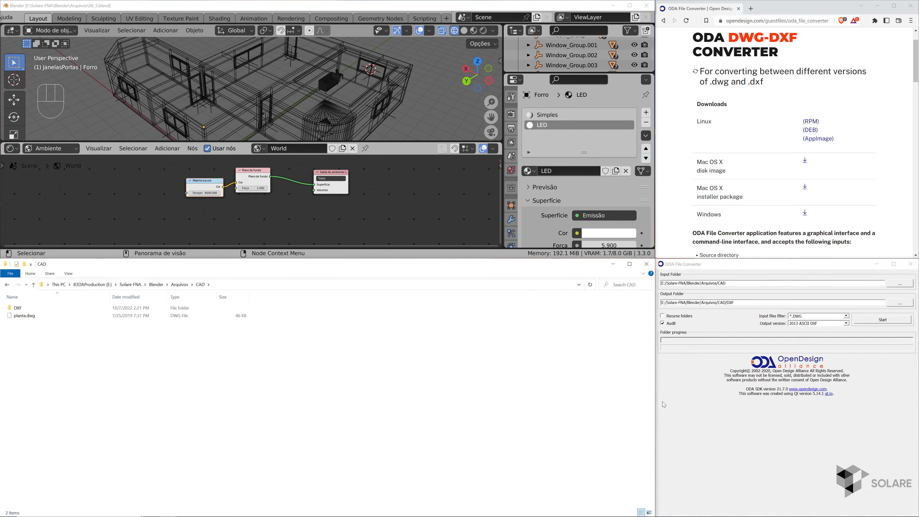
{"action": "left_click", "coordinate": [743, 451]}
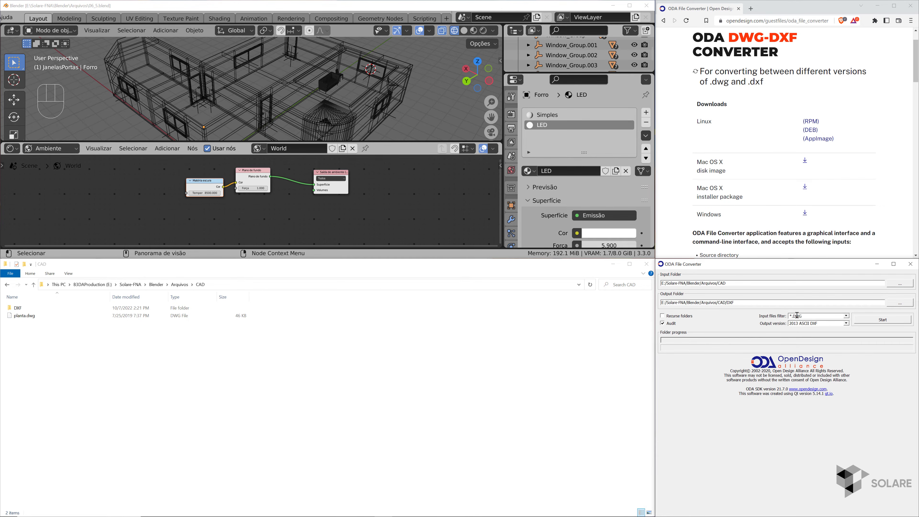
- Convert the CAD folder's *.DWG files to 2013 ASCII DXF in ODA File Converter and open the DXF output folder
{"action": "left_click", "coordinate": [847, 316]}
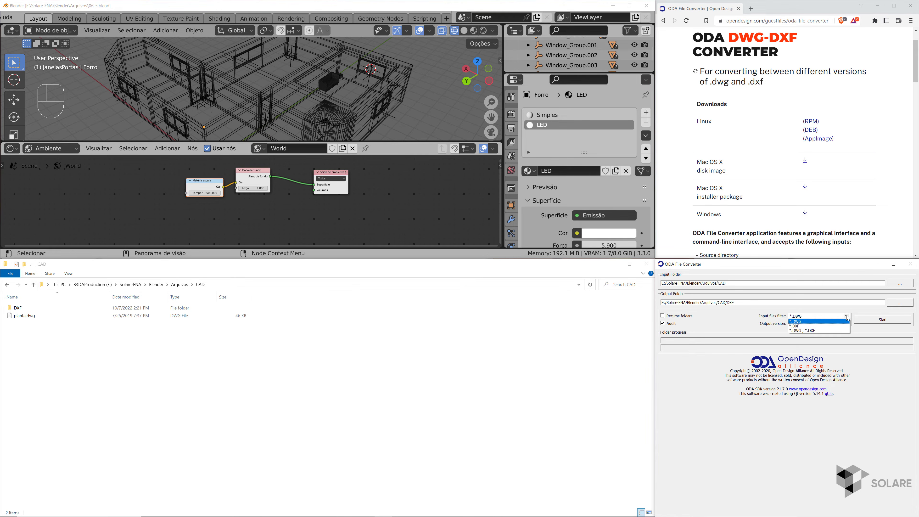
{"action": "left_click", "coordinate": [847, 317]}
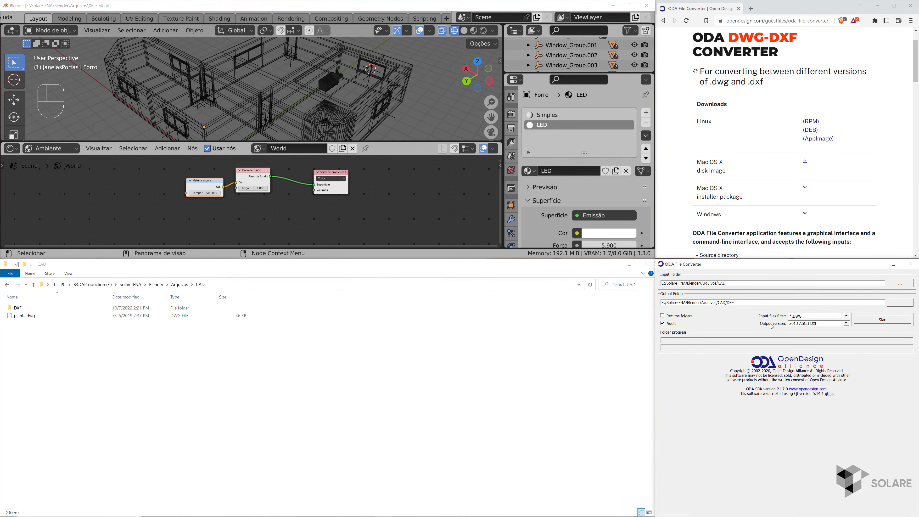
{"action": "left_click", "coordinate": [847, 324]}
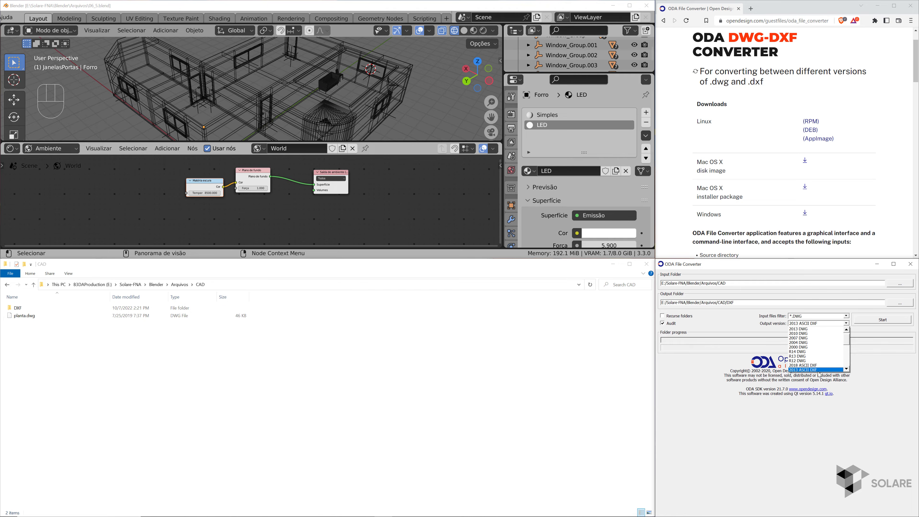
{"action": "left_click", "coordinate": [802, 370]}
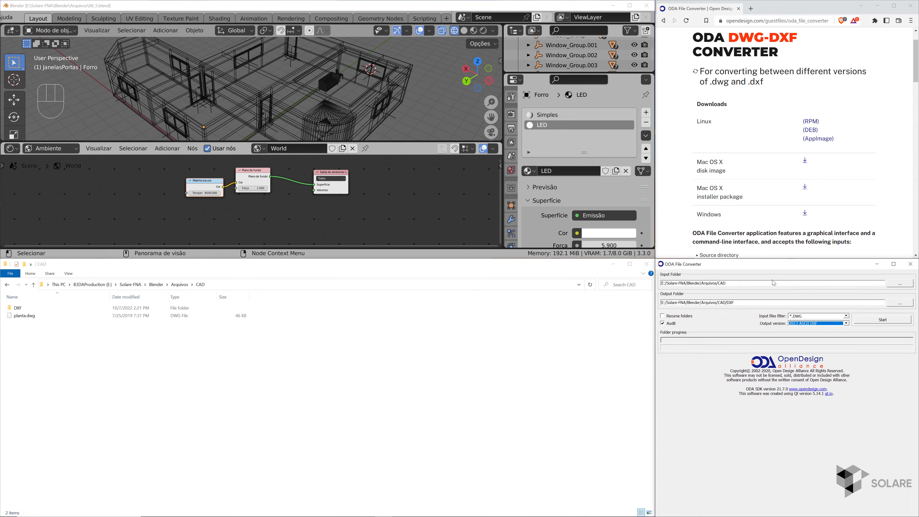
{"action": "left_click", "coordinate": [883, 320]}
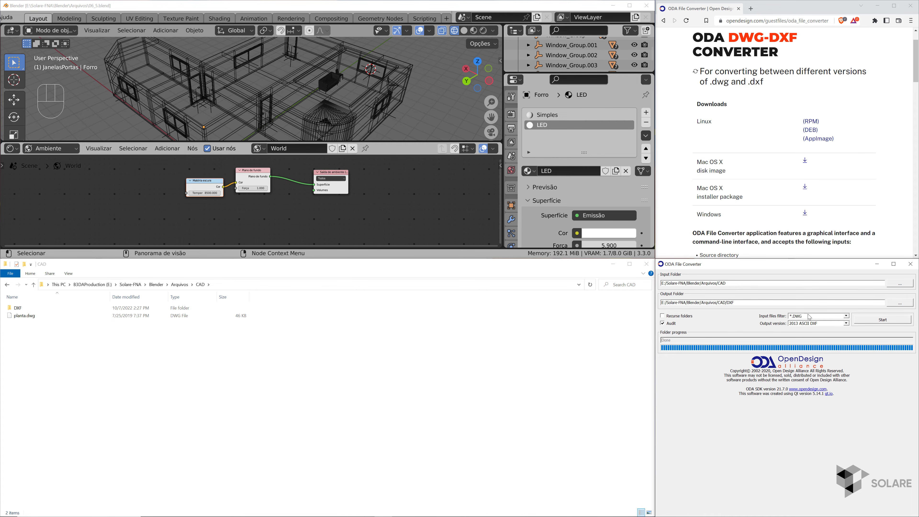
{"action": "double_click", "coordinate": [18, 308]}
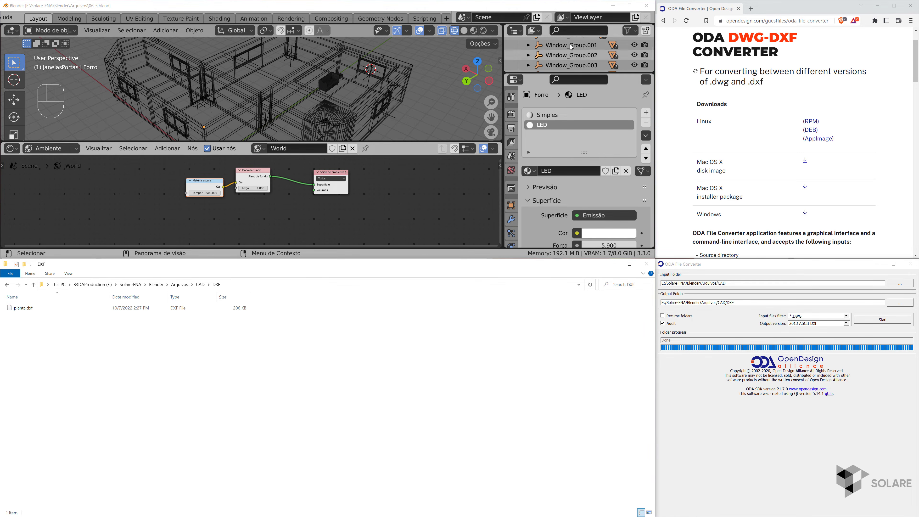
- Switch to a maximized Blender window and show the scene from the top in an enlarged 3D viewport
{"action": "left_click", "coordinate": [630, 6]}
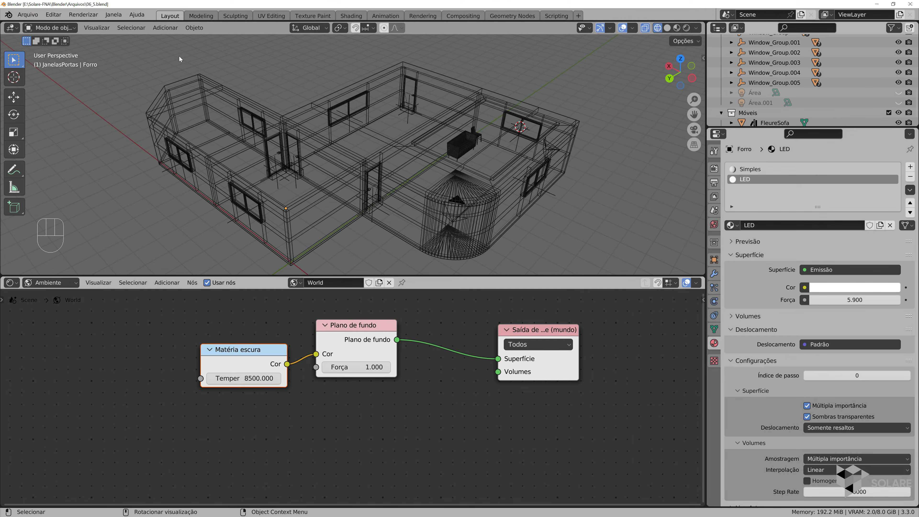
{"action": "left_click_drag", "start_coordinate": [468, 275], "coordinate": [471, 391]}
{"action": "scroll", "coordinate": [480, 270], "scroll_direction": "down", "scroll_amount": 4}
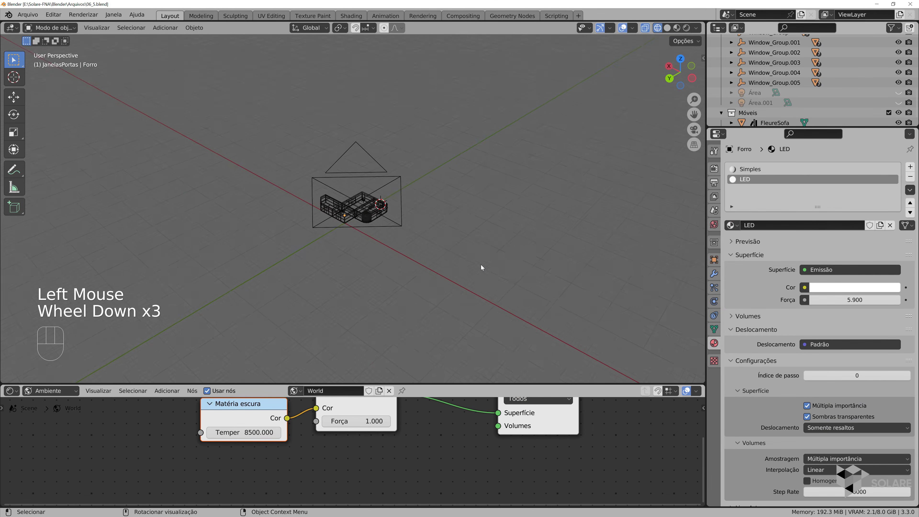
{"action": "middle_click_drag", "start_coordinate": [481, 265], "coordinate": [397, 274]}
{"action": "key", "text": "KP_7"}
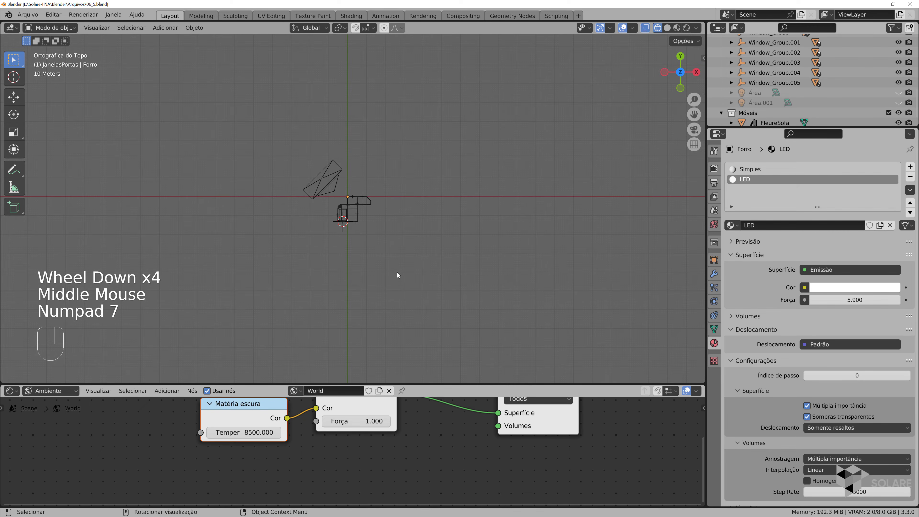
- Import planta.dxf from the CAD\DXF folder as AutoCAD DXF with the default import options
{"action": "left_click", "coordinate": [28, 15]}
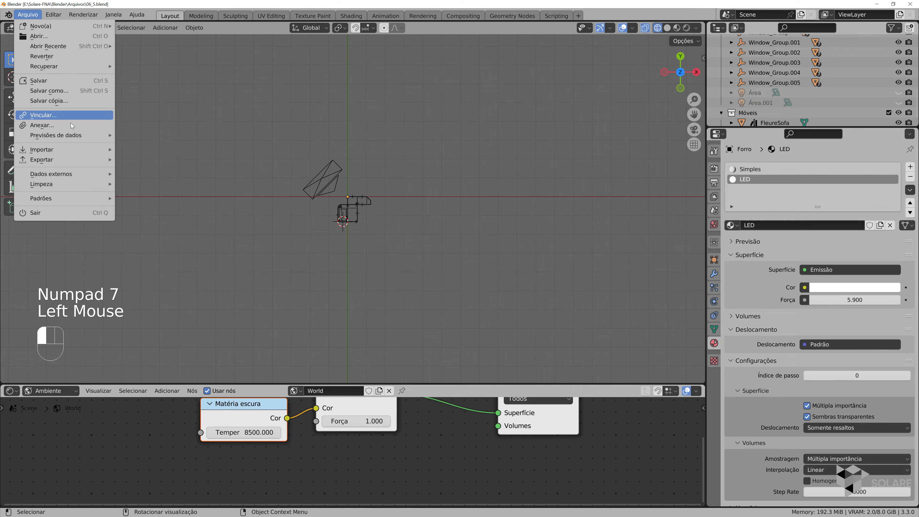
{"action": "mouse_move", "coordinate": [71, 150]}
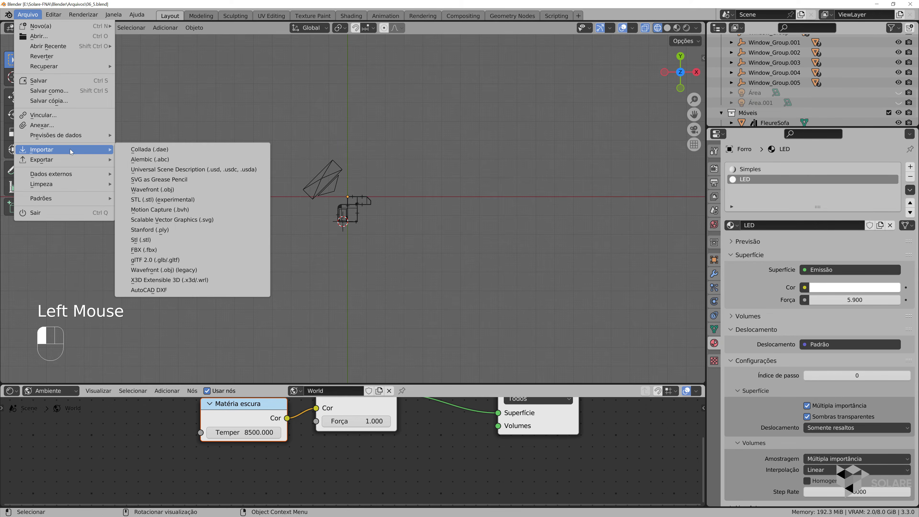
{"action": "left_click", "coordinate": [192, 291]}
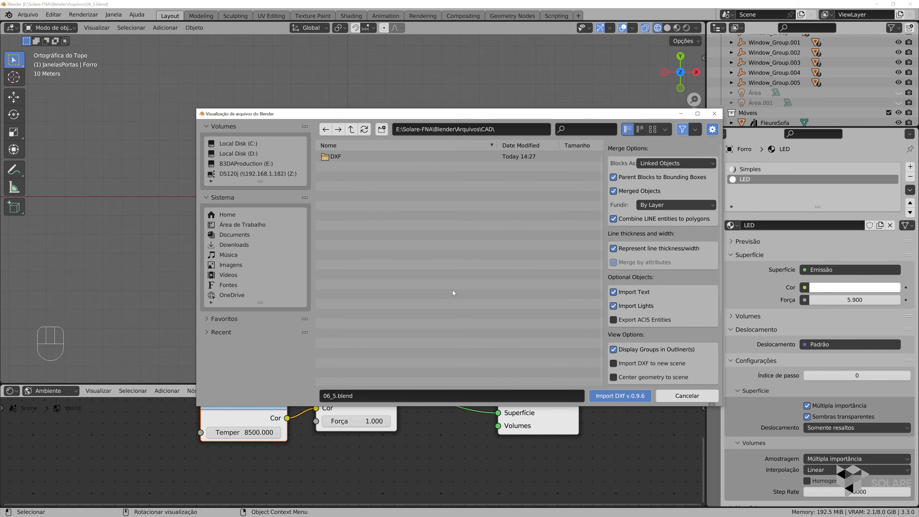
{"action": "left_click", "coordinate": [337, 157]}
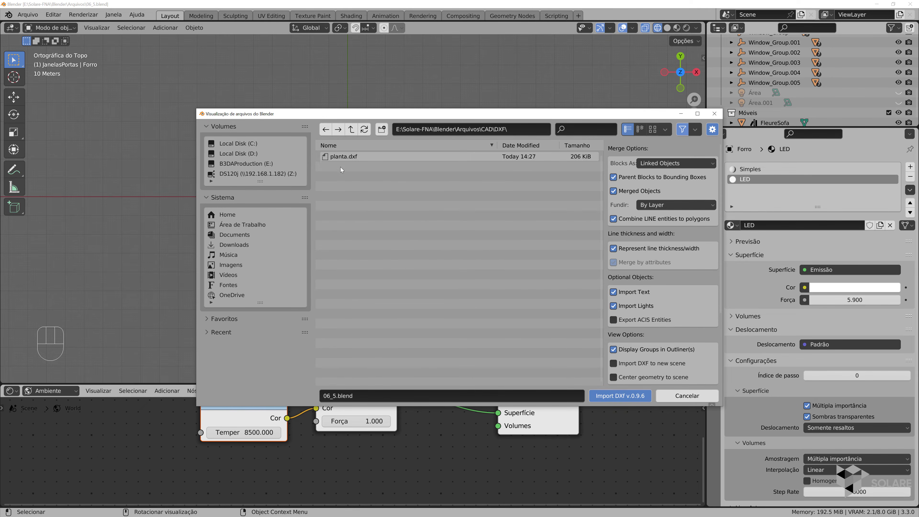
{"action": "left_click", "coordinate": [339, 156]}
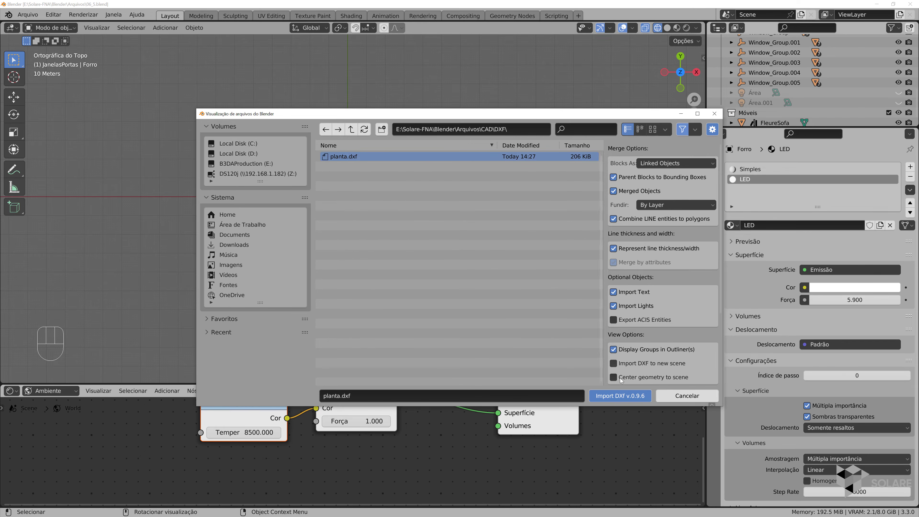
{"action": "left_click", "coordinate": [621, 396]}
- Select the imported floor plan and inspect its curve points in edit mode, then return to object mode
{"action": "scroll", "coordinate": [435, 221], "scroll_direction": "up", "scroll_amount": 3}
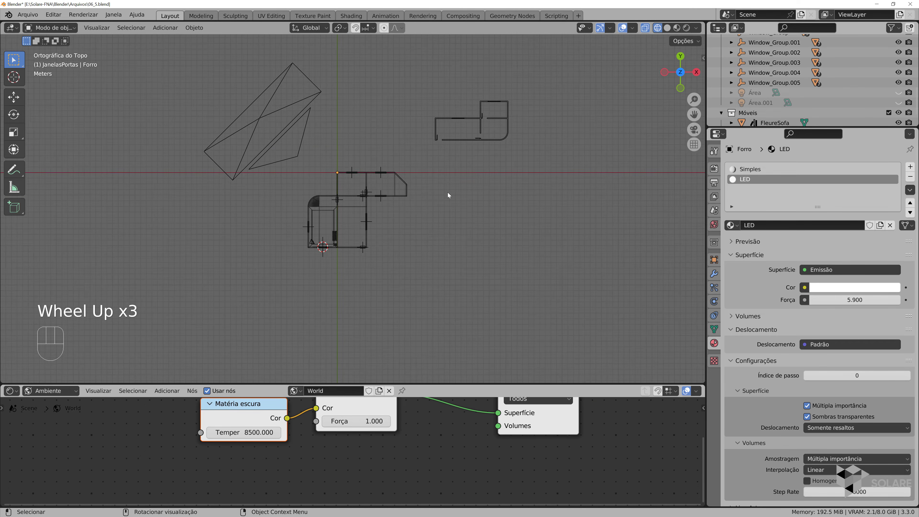
{"action": "scroll", "coordinate": [488, 146], "scroll_direction": "up", "scroll_amount": 4}
{"action": "middle_click_drag", "start_coordinate": [488, 146], "coordinate": [453, 224], "text": "shift"}
{"action": "scroll", "coordinate": [529, 164], "scroll_direction": "up", "scroll_amount": 2}
{"action": "scroll", "coordinate": [529, 164], "scroll_direction": "up", "scroll_amount": 1, "text": "shift"}
{"action": "middle_click_drag", "start_coordinate": [530, 164], "coordinate": [306, 269], "text": "shift"}
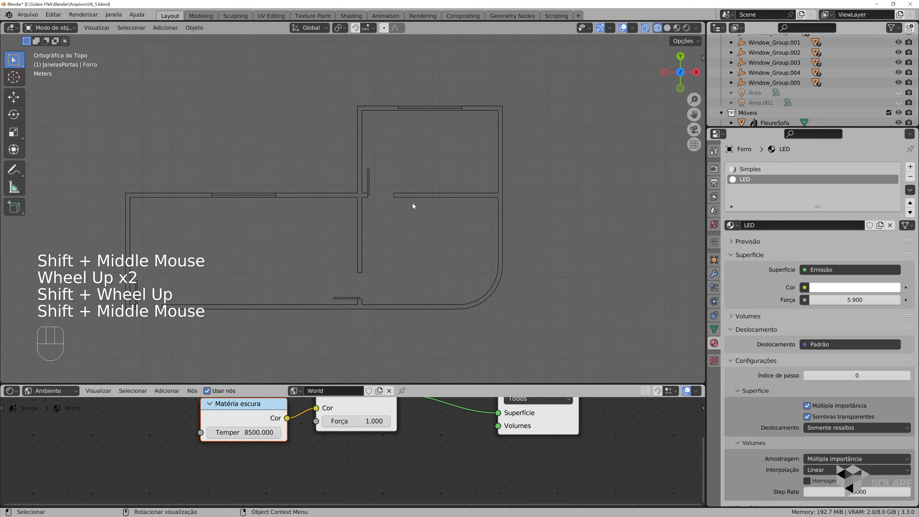
{"action": "left_click", "coordinate": [419, 199]}
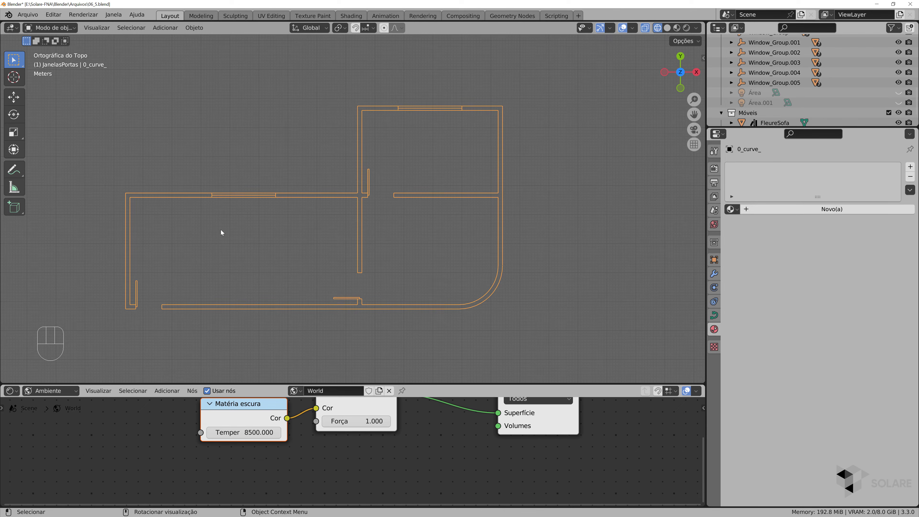
{"action": "key", "text": "Tab"}
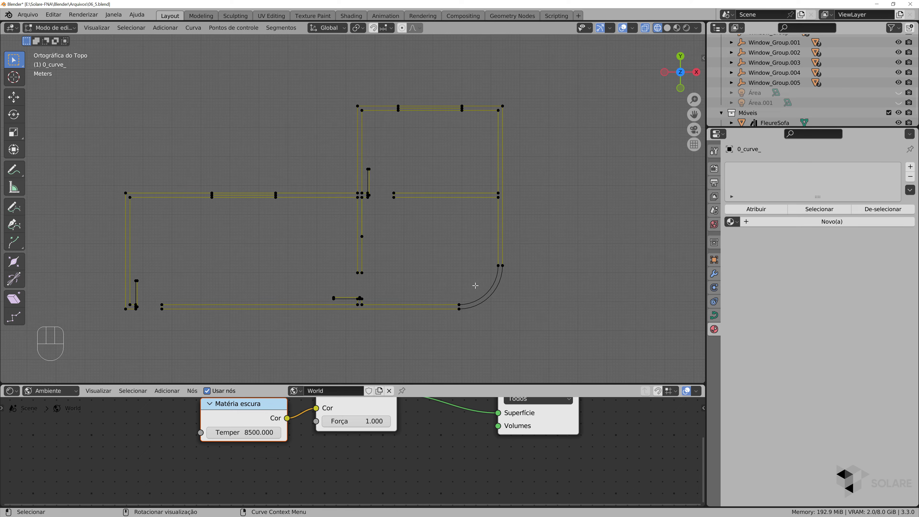
{"action": "key", "text": "Tab"}
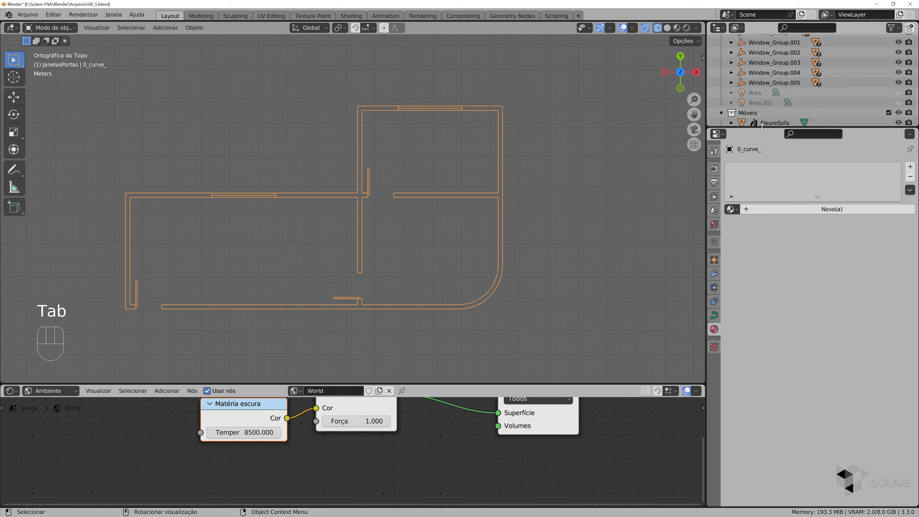
- Enlarge the outliner to show the imported floor plan's entry and convert the curve to a mesh (Malha)
{"action": "left_click_drag", "start_coordinate": [762, 127], "coordinate": [746, 270]}
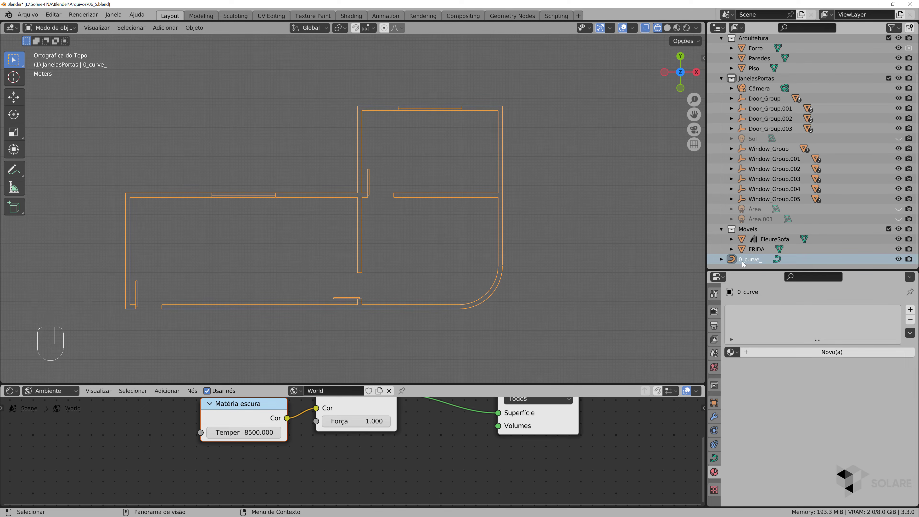
{"action": "left_click", "coordinate": [199, 28]}
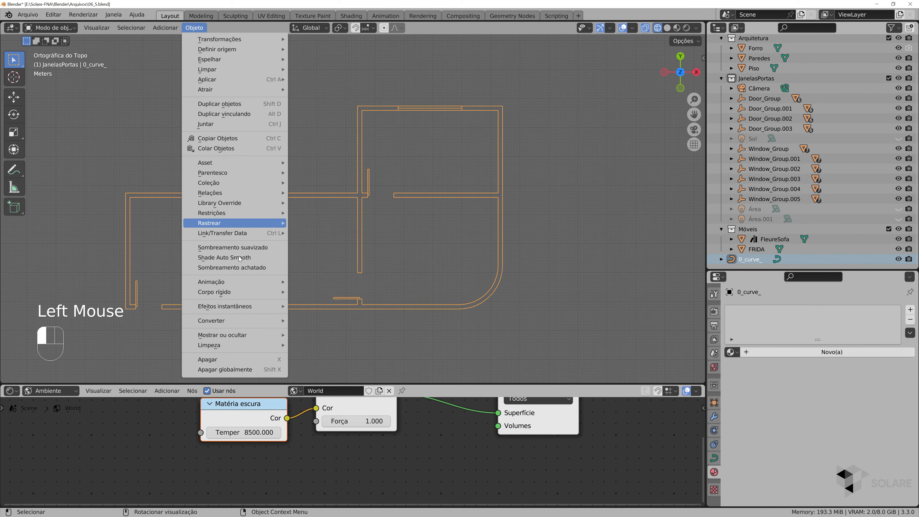
{"action": "mouse_move", "coordinate": [244, 324]}
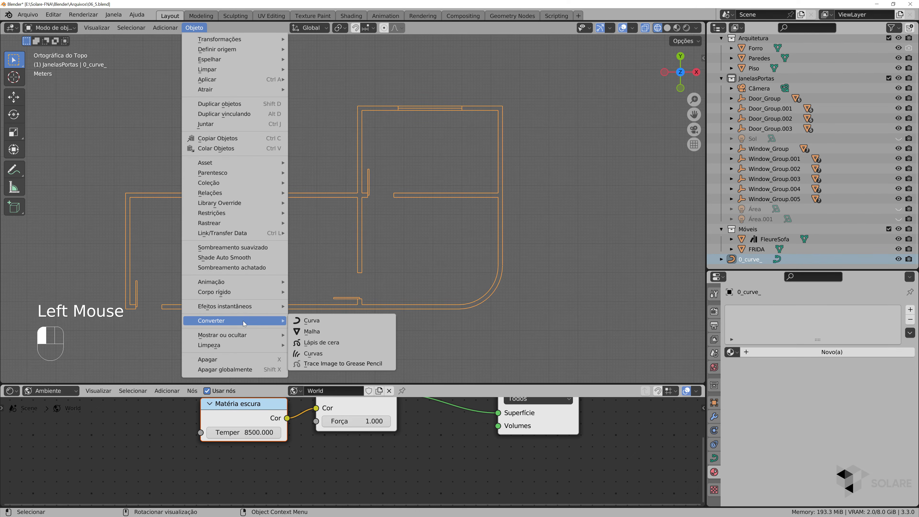
{"action": "left_click", "coordinate": [321, 333]}
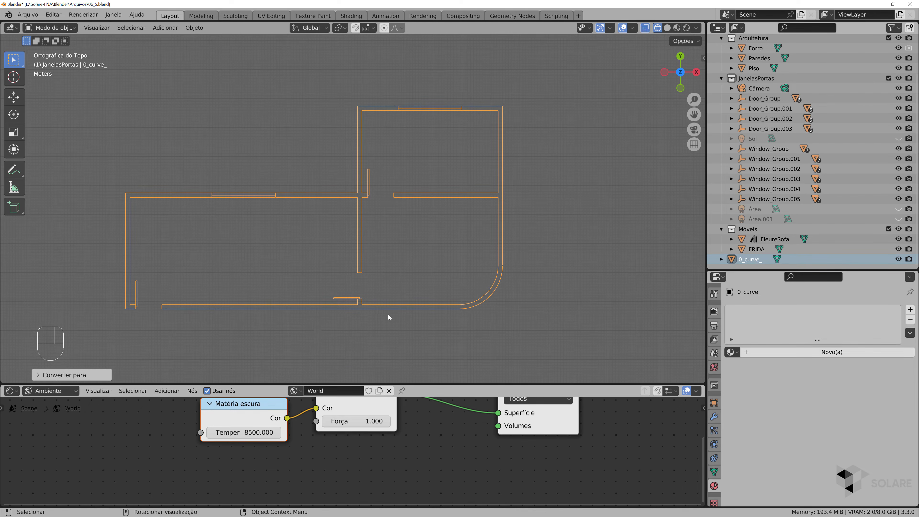
- Examine the converted floor plan's vertices in edit mode, then return to object mode
{"action": "key", "text": "Tab"}
{"action": "key", "text": "Tab"}
{"action": "left_click", "coordinate": [411, 306]}
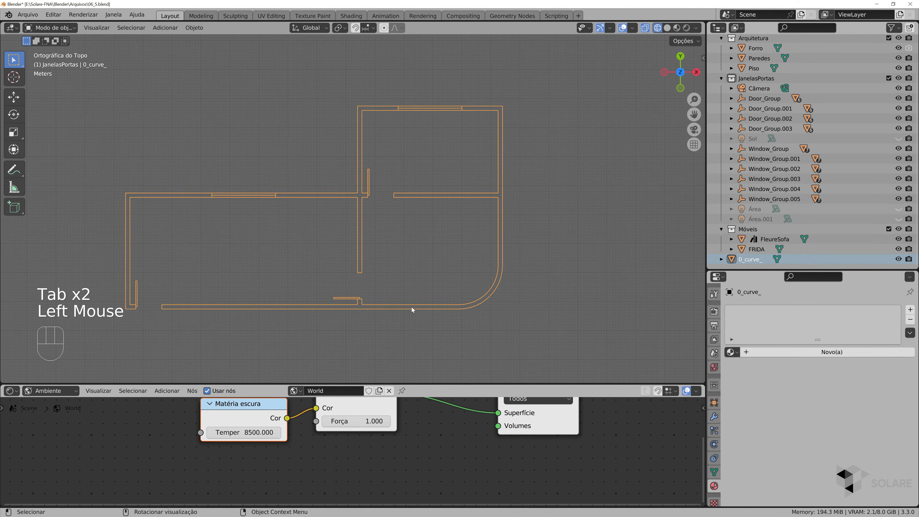
{"action": "key", "text": "Tab"}
{"action": "left_click", "coordinate": [411, 306]}
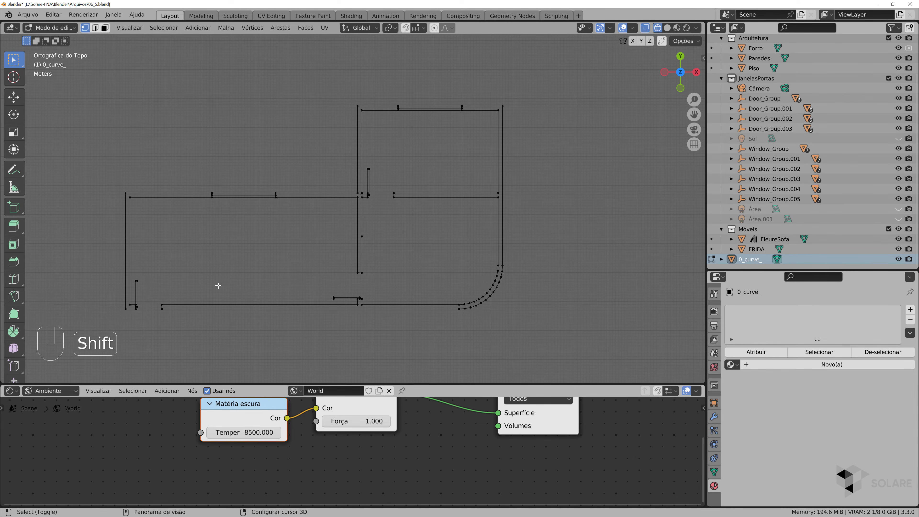
{"action": "middle_click_drag", "start_coordinate": [219, 286], "coordinate": [319, 216], "text": "shift"}
{"action": "scroll", "coordinate": [396, 254], "scroll_direction": "up", "scroll_amount": 2}
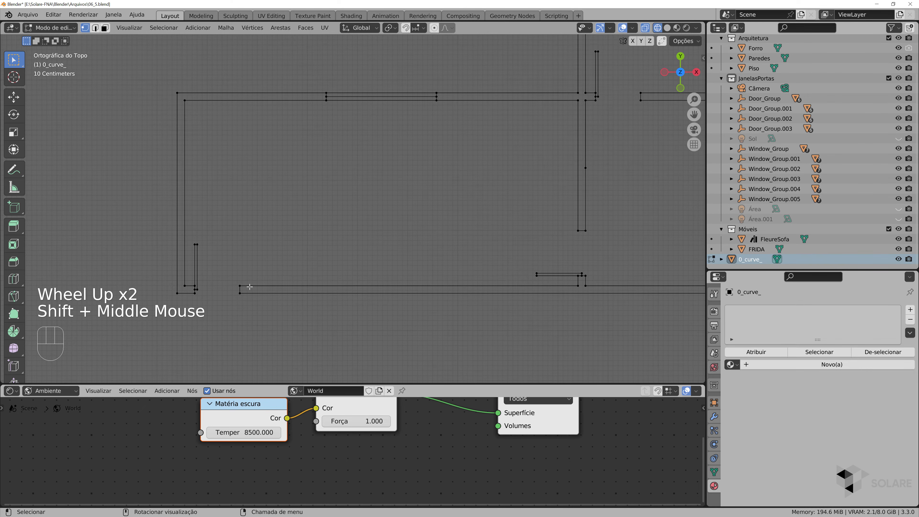
{"action": "key", "text": "Tab"}
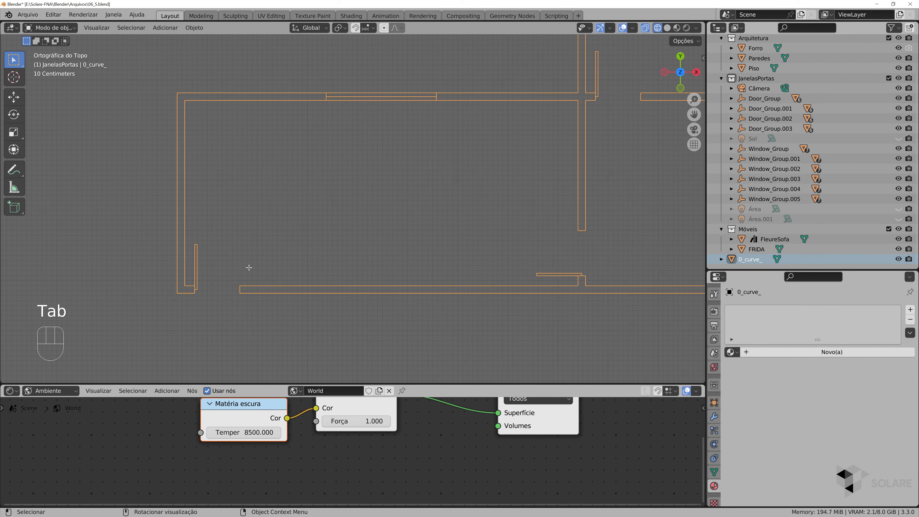
- Add a mesh plane and move it inside the large left room of the imported floor plan
{"action": "key", "text": "shift+a"}
{"action": "left_click", "coordinate": [300, 257]}
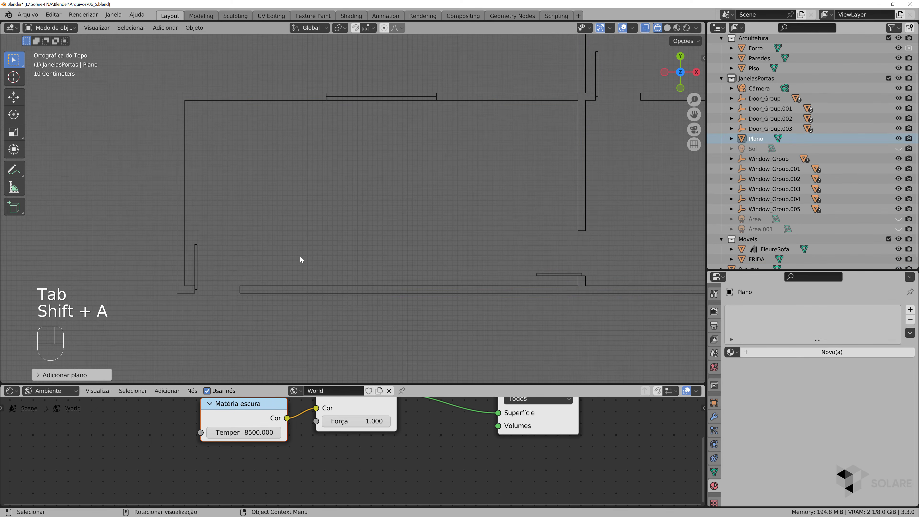
{"action": "scroll", "coordinate": [343, 236], "scroll_direction": "down", "scroll_amount": 5}
{"action": "scroll", "coordinate": [342, 236], "scroll_direction": "down", "scroll_amount": 3}
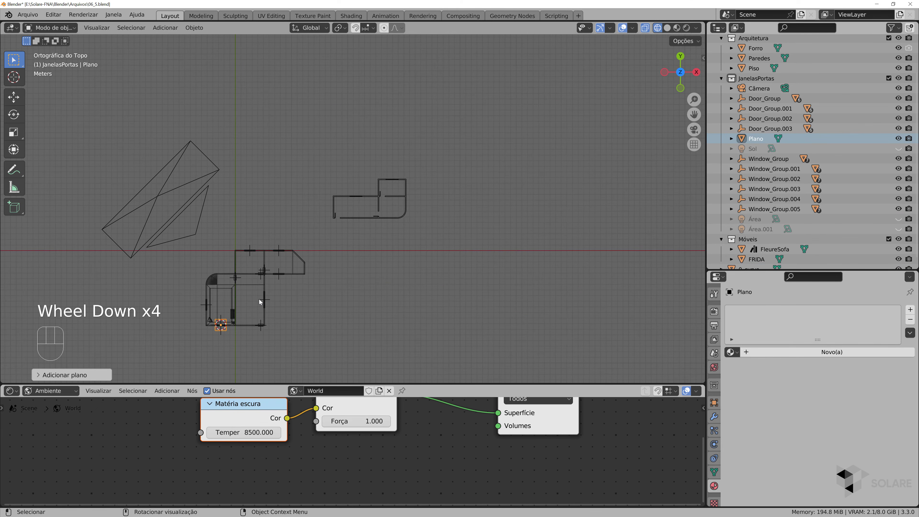
{"action": "key", "text": "g"}
{"action": "left_click", "coordinate": [384, 183]}
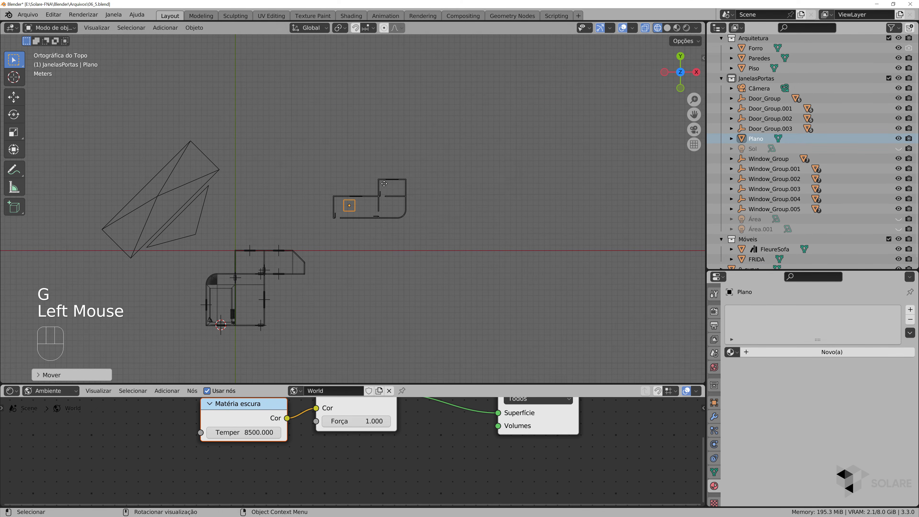
{"action": "scroll", "coordinate": [384, 196], "scroll_direction": "up", "scroll_amount": 1, "text": "shift"}
{"action": "scroll", "coordinate": [383, 199], "scroll_direction": "up", "scroll_amount": 7}
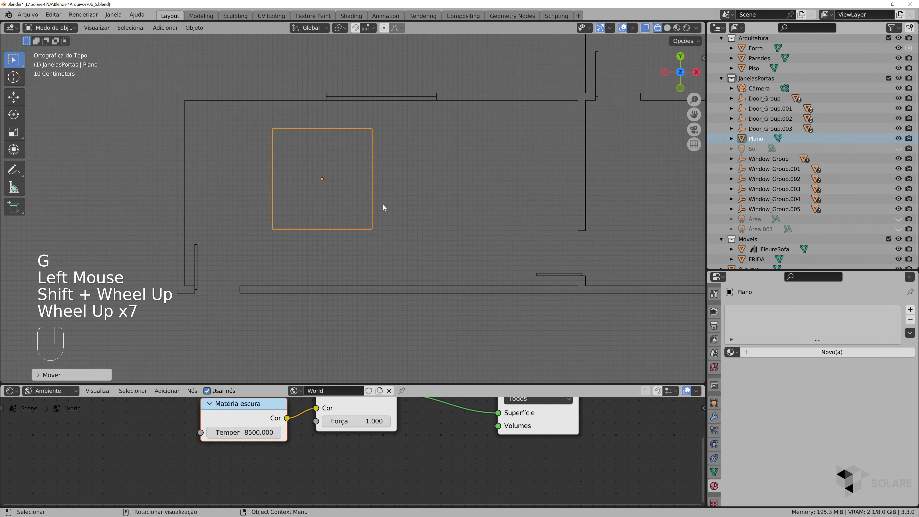
- Enter edit mode on the plane and enable snapping to vertices (Vértices)
{"action": "key", "text": "Tab"}
{"action": "key", "text": "Tab"}
{"action": "key", "text": "Tab"}
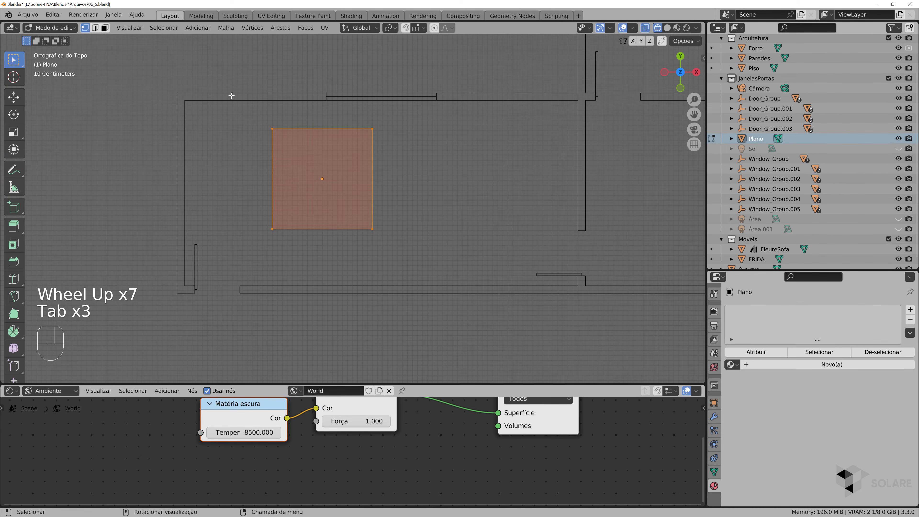
{"action": "left_click", "coordinate": [259, 127]}
{"action": "left_click", "coordinate": [405, 27]}
{"action": "left_click", "coordinate": [417, 28]}
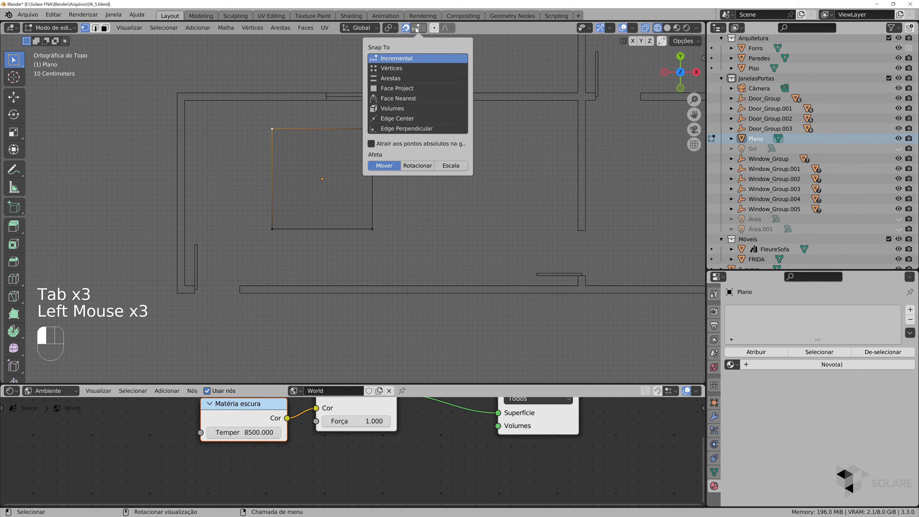
{"action": "left_click", "coordinate": [392, 68]}
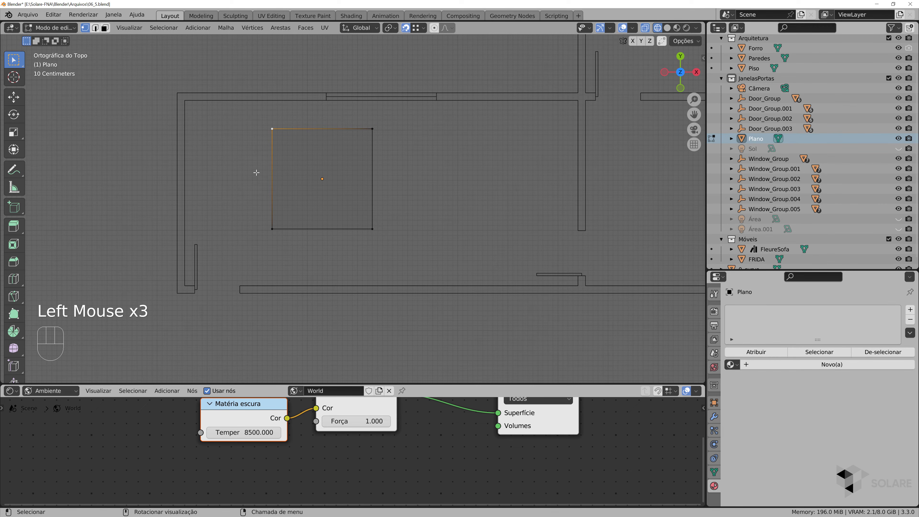
- Move the whole plane geometry so its lower-left corner snaps to the lower wall's outer corner at the door opening
{"action": "left_click", "coordinate": [260, 124]}
{"action": "left_click_drag", "start_coordinate": [260, 125], "coordinate": [418, 229]}
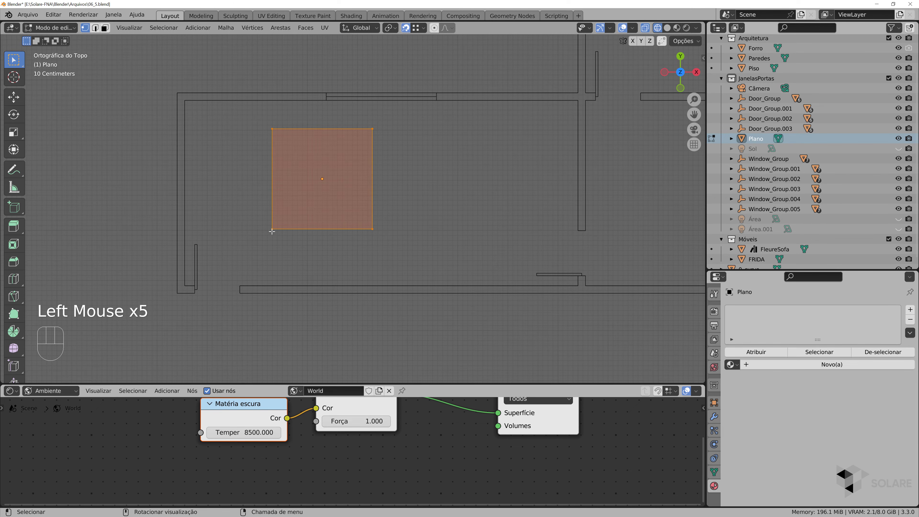
{"action": "key", "text": "g"}
{"action": "left_click", "coordinate": [240, 295]}
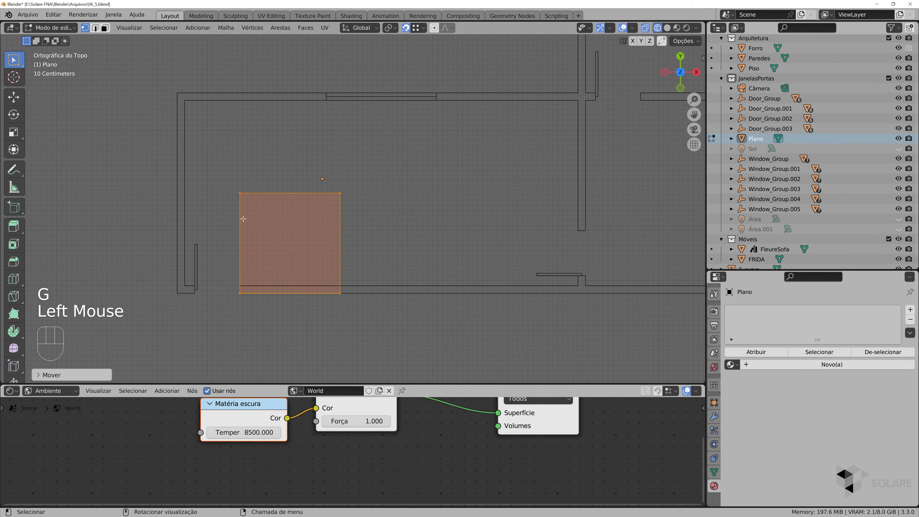
- Move the plane's upper edge along Y to snap to the lower wall's inner line, matching the wall thickness
{"action": "left_click", "coordinate": [233, 192]}
{"action": "left_click_drag", "start_coordinate": [218, 180], "coordinate": [378, 206]}
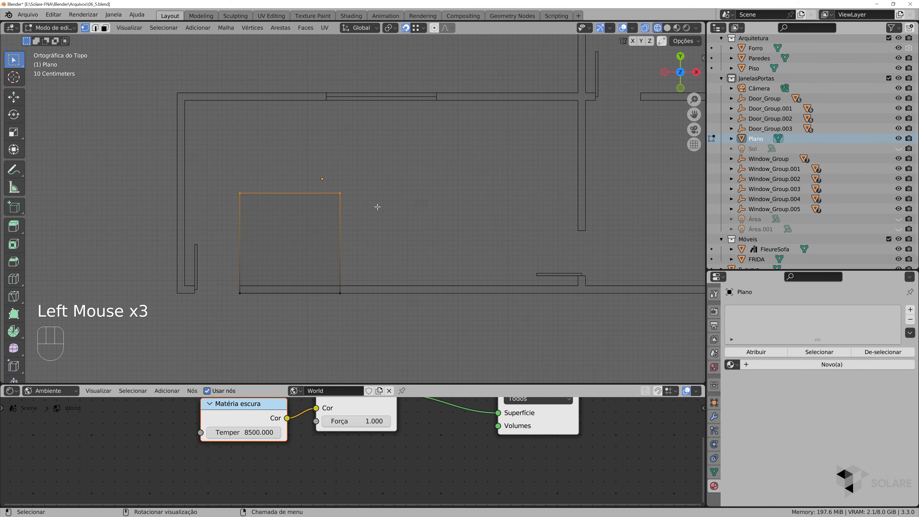
{"action": "key", "text": "g"}
{"action": "key", "text": "y"}
{"action": "left_click", "coordinate": [318, 273]}
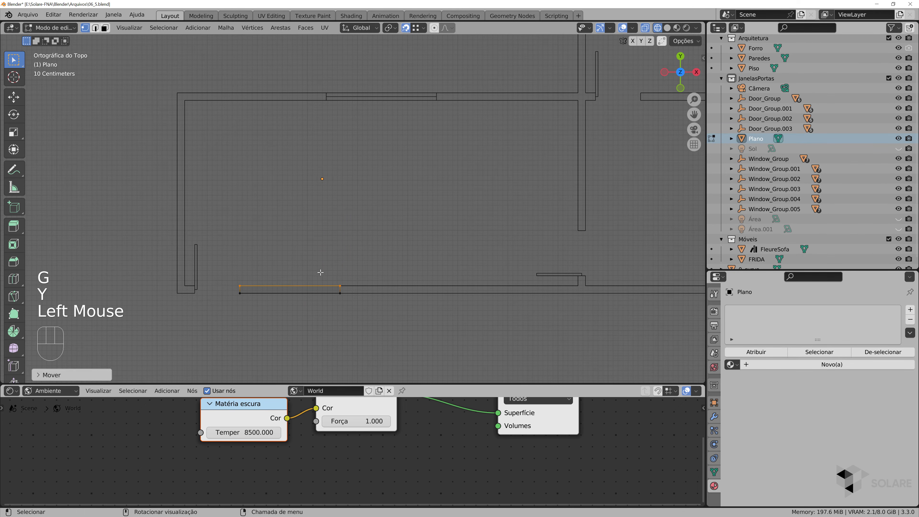
- Stretch the wall strip's right end to the near side of the partition stub, then extrude it across the stub's width
{"action": "left_click", "coordinate": [333, 272]}
{"action": "left_click_drag", "start_coordinate": [333, 272], "coordinate": [348, 322]}
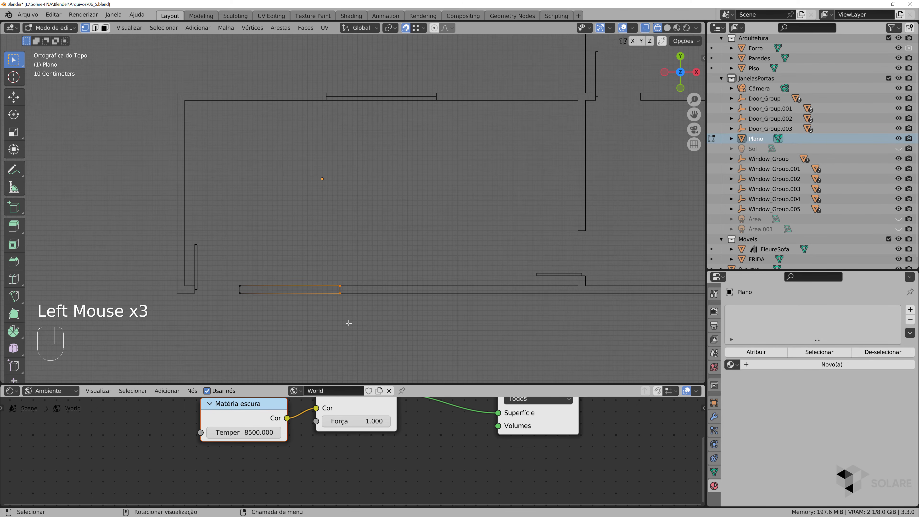
{"action": "key", "text": "g"}
{"action": "left_click", "coordinate": [581, 293]}
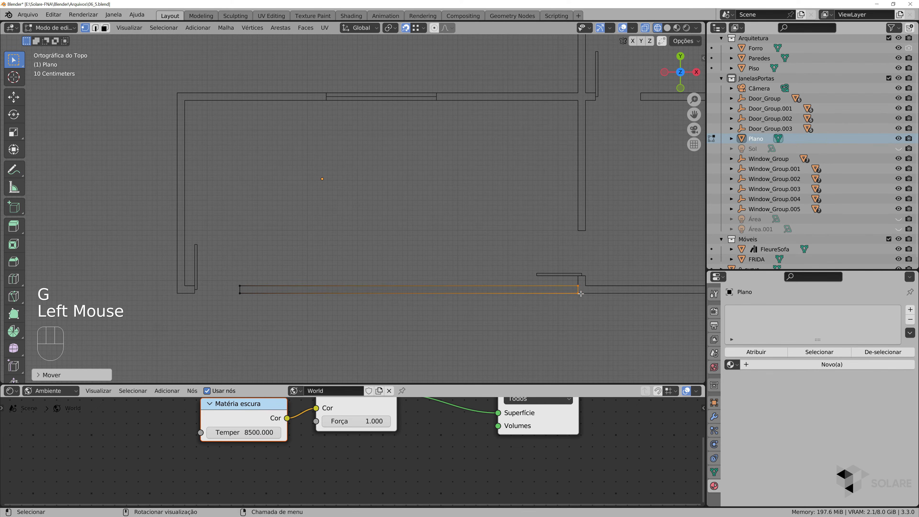
{"action": "key", "text": "e"}
{"action": "left_click", "coordinate": [585, 284]}
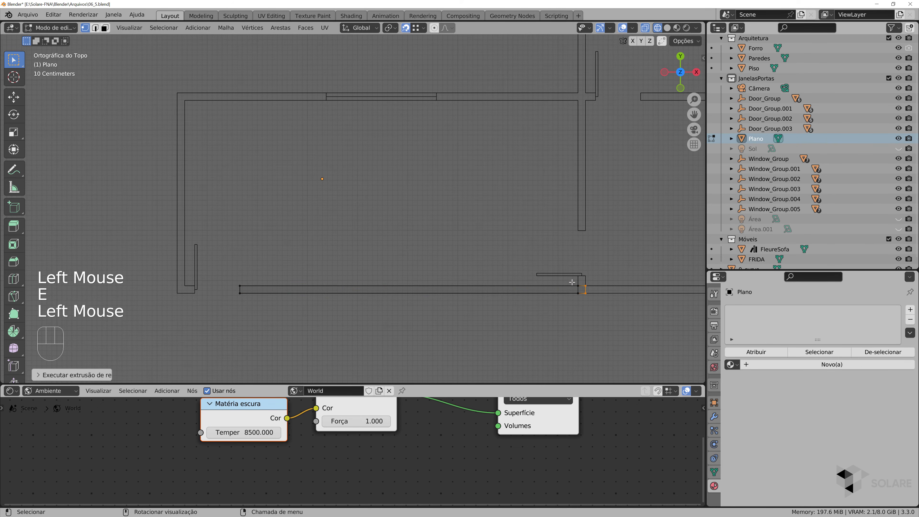
- Extrude the upper edge of the small junction segment up to the end of the partition stub beside the door
{"action": "left_click_drag", "start_coordinate": [572, 282], "coordinate": [591, 287]}
{"action": "key", "text": "e"}
{"action": "left_click", "coordinate": [594, 276]}
- Extrude the lower wall's right end edge about 3.35 m to the start of the curved corner
{"action": "middle_click_drag", "start_coordinate": [618, 267], "coordinate": [408, 208], "text": "shift"}
{"action": "left_click", "coordinate": [389, 239]}
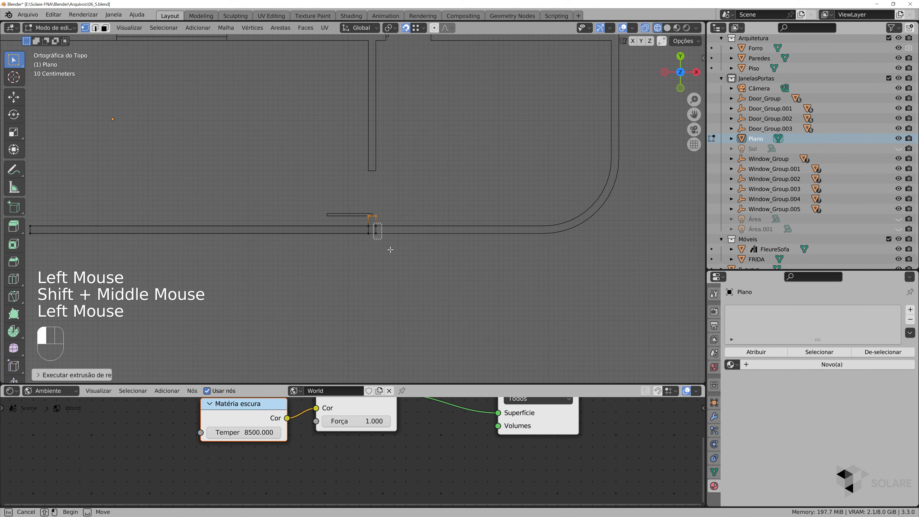
{"action": "key", "text": "e"}
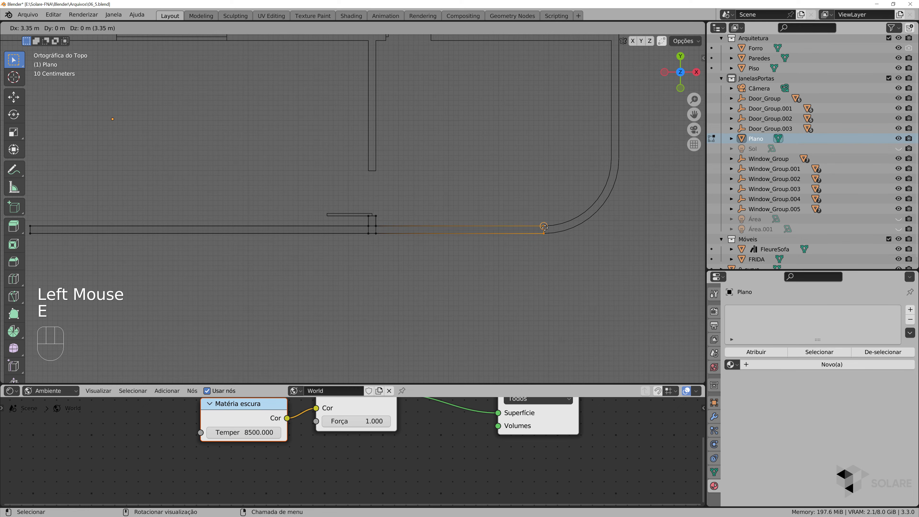
{"action": "left_click", "coordinate": [492, 238]}
- Duplicate the stub's end edge and snap the copy to the lower end of the interior partition wall
{"action": "scroll", "coordinate": [369, 236], "scroll_direction": "down", "scroll_amount": 3}
{"action": "scroll", "coordinate": [324, 223], "scroll_direction": "up", "scroll_amount": 2}
{"action": "mouse_move", "coordinate": [324, 222]}
{"action": "middle_mouse_down"}
{"action": "mouse_move", "coordinate": [415, 212]}
{"action": "mouse_move", "coordinate": [396, 206]}
{"action": "mouse_move", "coordinate": [339, 234]}
{"action": "middle_mouse_up"}
{"action": "key", "text": "KP_7"}
{"action": "scroll", "coordinate": [412, 214], "scroll_direction": "up", "scroll_amount": 2}
{"action": "left_click", "coordinate": [346, 239]}
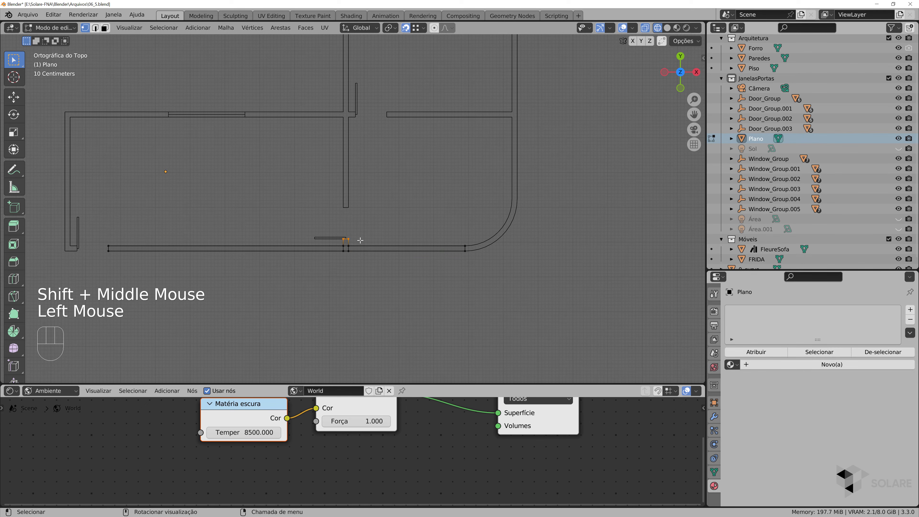
{"action": "key", "text": "shift+d"}
{"action": "left_click", "coordinate": [354, 207]}
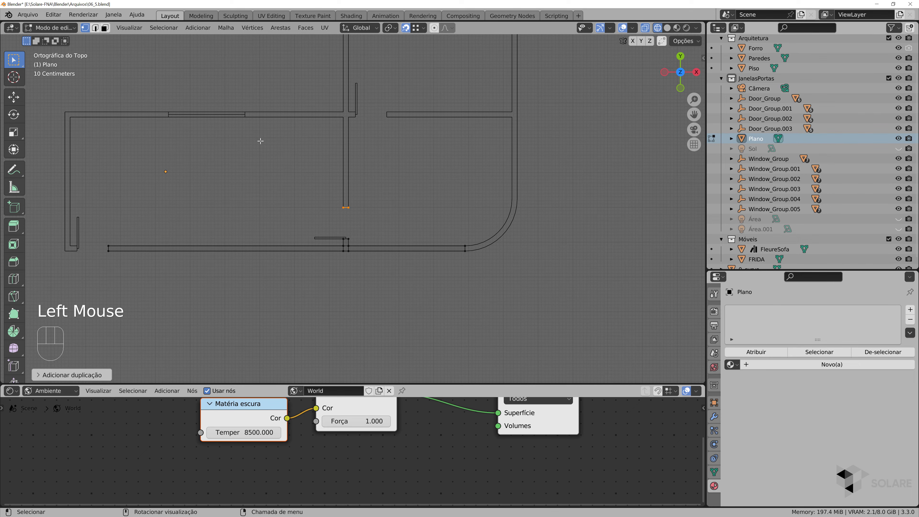
{"action": "left_click", "coordinate": [95, 28]}
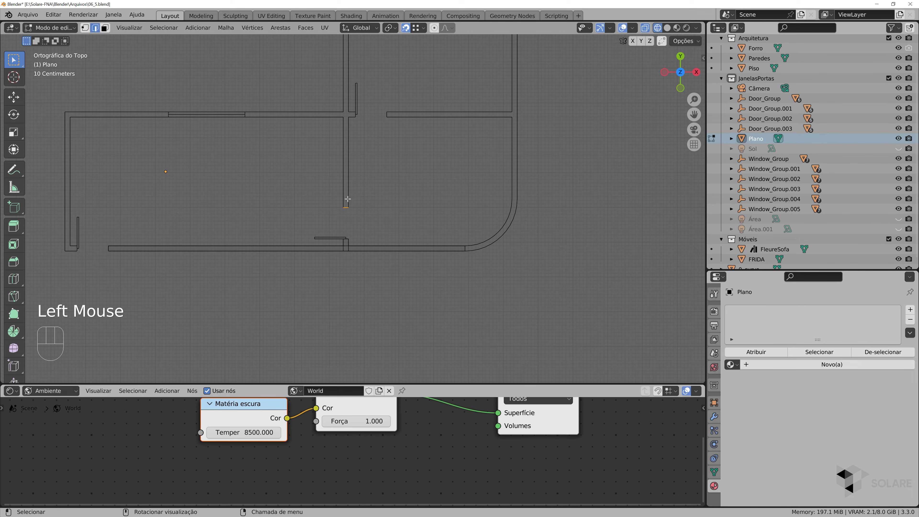
{"action": "left_click", "coordinate": [347, 206]}
{"action": "left_click", "coordinate": [346, 208]}
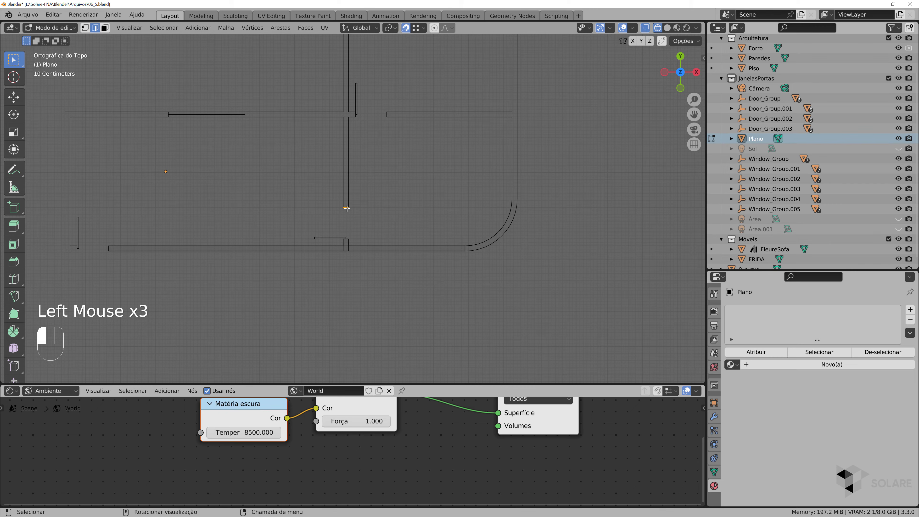
{"action": "left_click", "coordinate": [347, 236]}
{"action": "left_click", "coordinate": [347, 207]}
{"action": "scroll", "coordinate": [351, 197], "scroll_direction": "up", "scroll_amount": 2}
{"action": "scroll", "coordinate": [351, 199], "scroll_direction": "down", "scroll_amount": 1}
{"action": "middle_click_drag", "start_coordinate": [351, 199], "coordinate": [380, 158]}
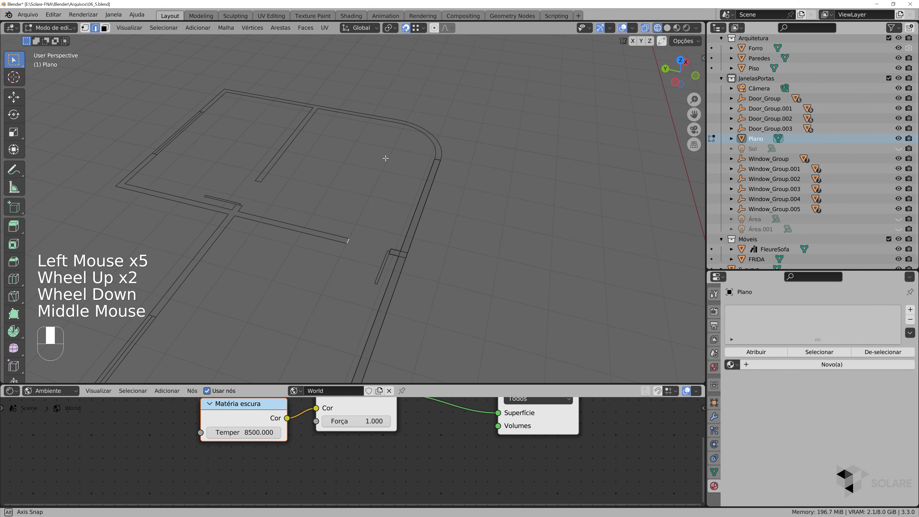
{"action": "key", "text": "e"}
{"action": "left_click", "coordinate": [85, 28]}
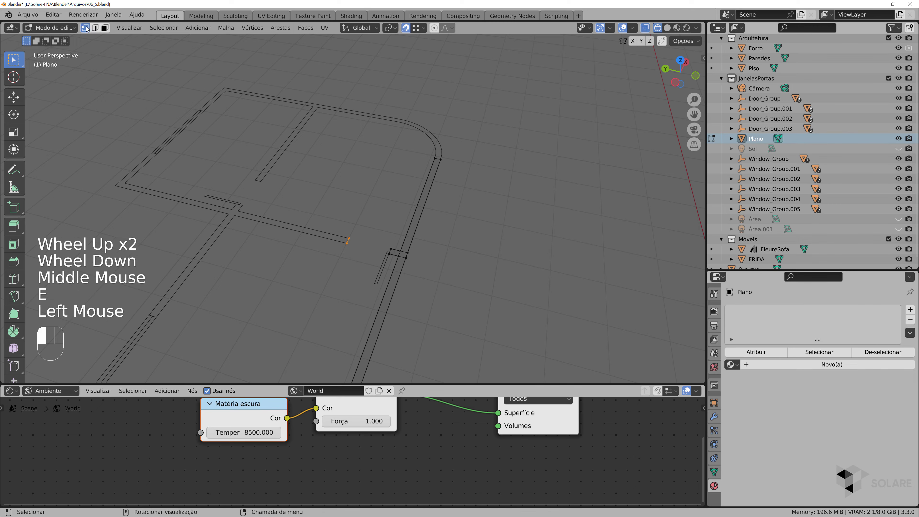
- Duplicate the partition's end edge to its other end at the cross wall and fill a face between both edges
{"action": "left_click", "coordinate": [347, 243]}
{"action": "left_click_drag", "start_coordinate": [340, 217], "coordinate": [362, 255]}
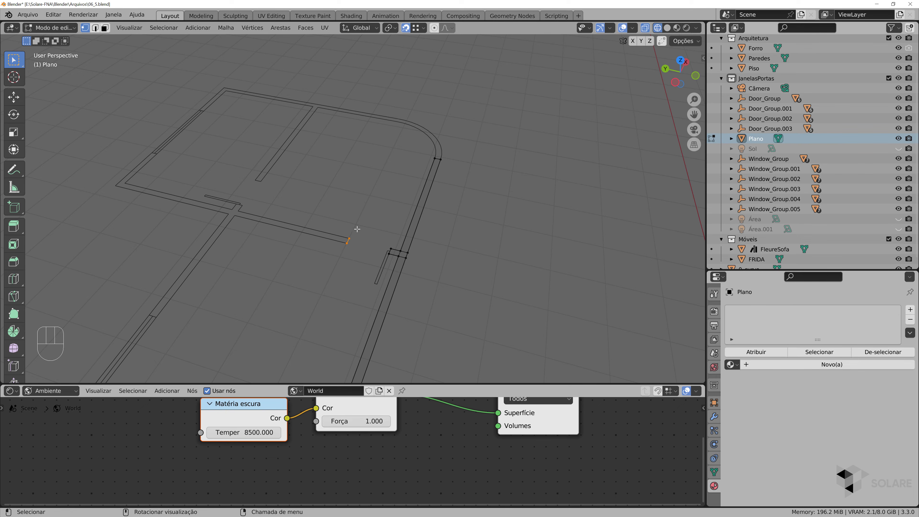
{"action": "key", "text": "shift+d"}
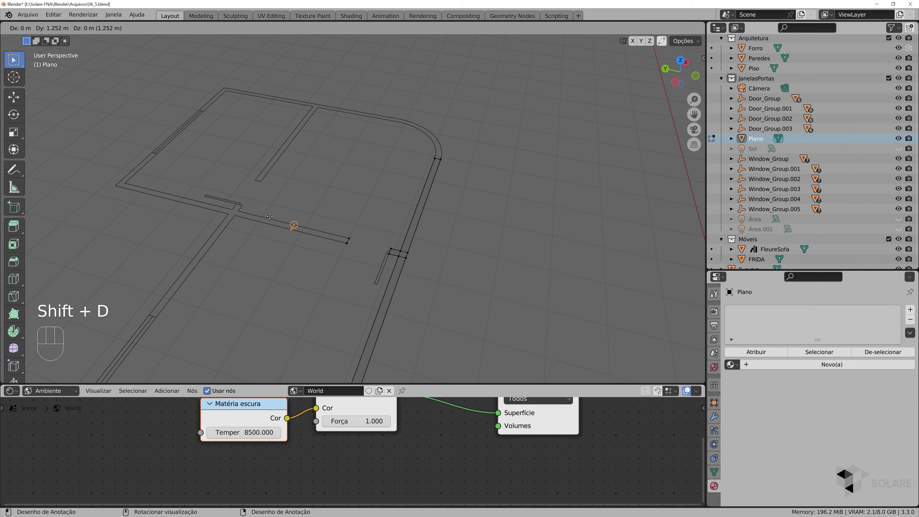
{"action": "left_click", "coordinate": [329, 238]}
{"action": "left_click", "coordinate": [348, 241], "text": "shift"}
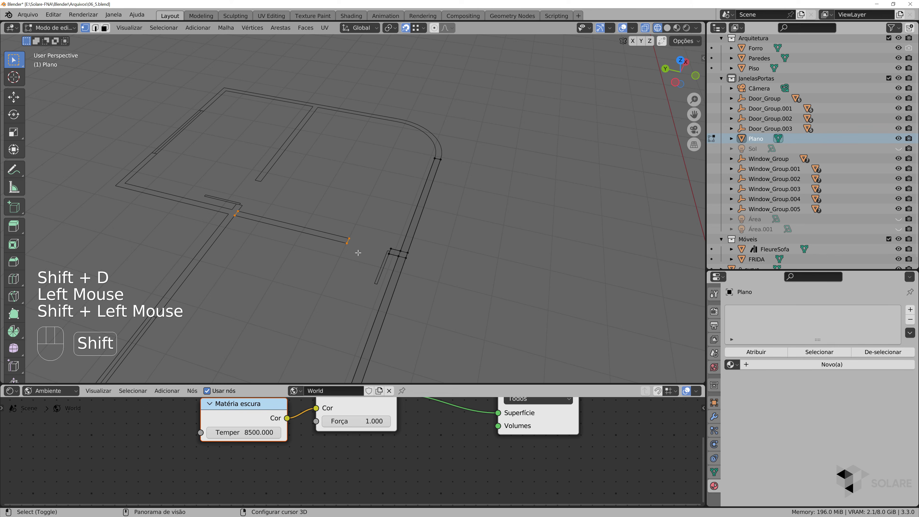
{"action": "key", "text": "f"}
- From the top view in edge selection, extrude the partition's upper end edge across the thickness of the cross wall
{"action": "middle_click_drag", "start_coordinate": [319, 214], "coordinate": [261, 343]}
{"action": "key", "text": "KP_7"}
{"action": "key", "text": "KP_7"}
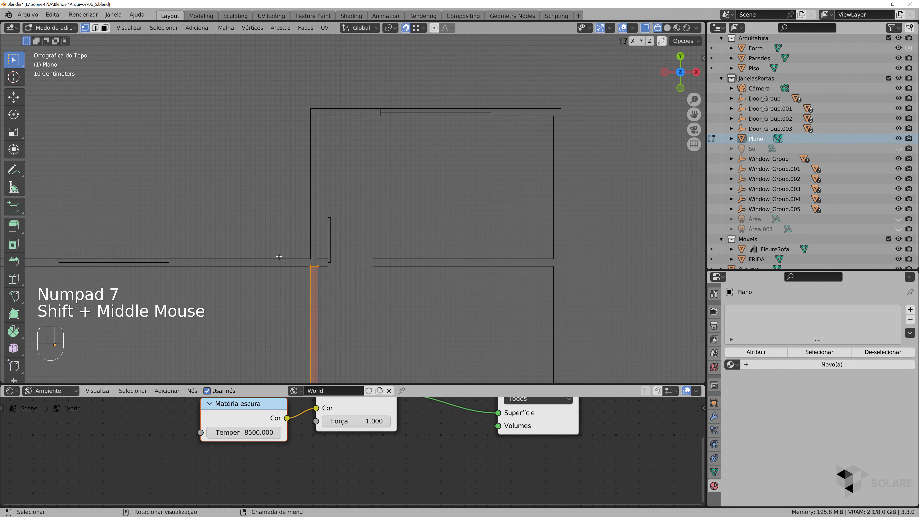
{"action": "left_click", "coordinate": [95, 29]}
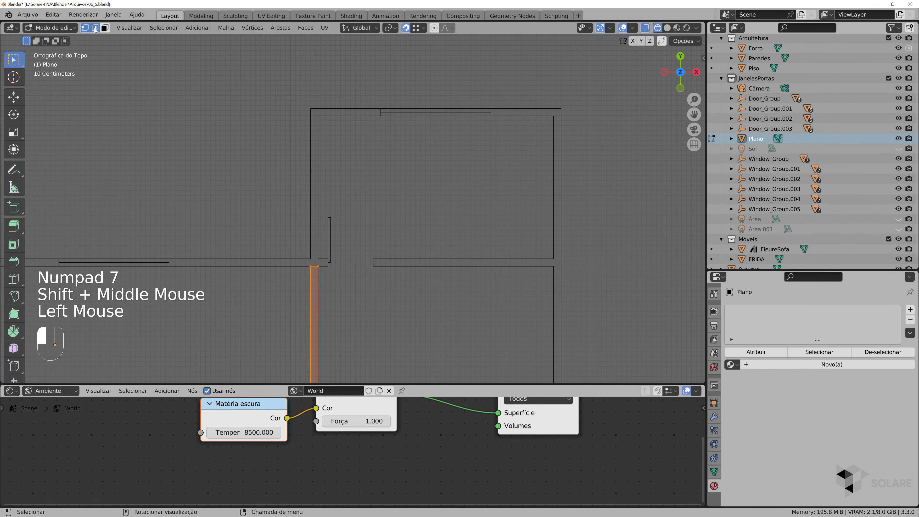
{"action": "left_click", "coordinate": [314, 263]}
{"action": "key", "text": "e"}
{"action": "left_click", "coordinate": [309, 260]}
- Extrude the wall edge up to the upper room's inner corner, then extrude again 0.15 m to its outer corner
{"action": "key", "text": "e"}
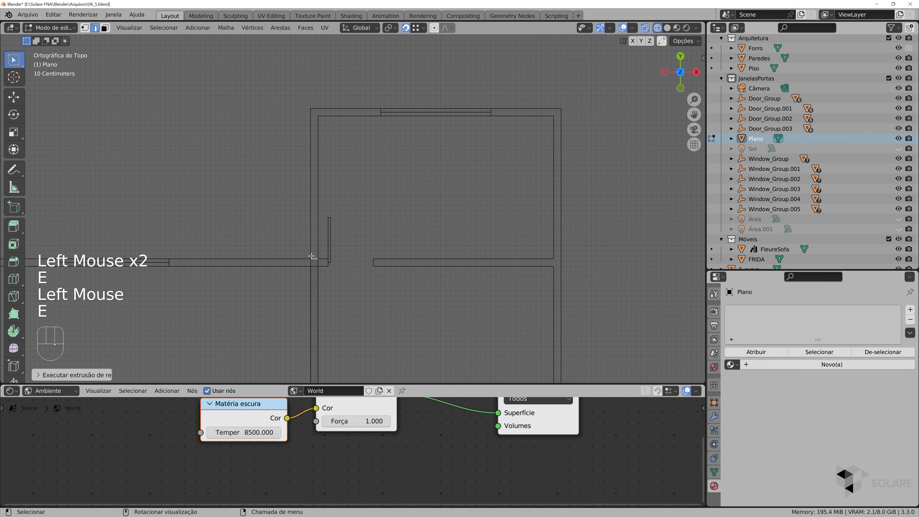
{"action": "left_click", "coordinate": [316, 116]}
{"action": "key", "text": "e"}
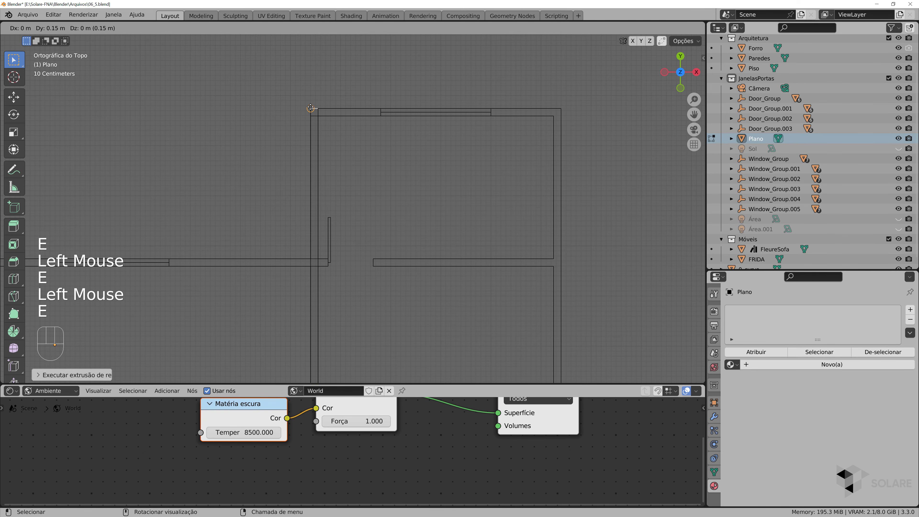
{"action": "left_click", "coordinate": [317, 113]}
- Extrude the upper-left corner segment's side edge about 1.25 m along the top wall to the start of the window
{"action": "left_click", "coordinate": [318, 114]}
{"action": "key", "text": "e"}
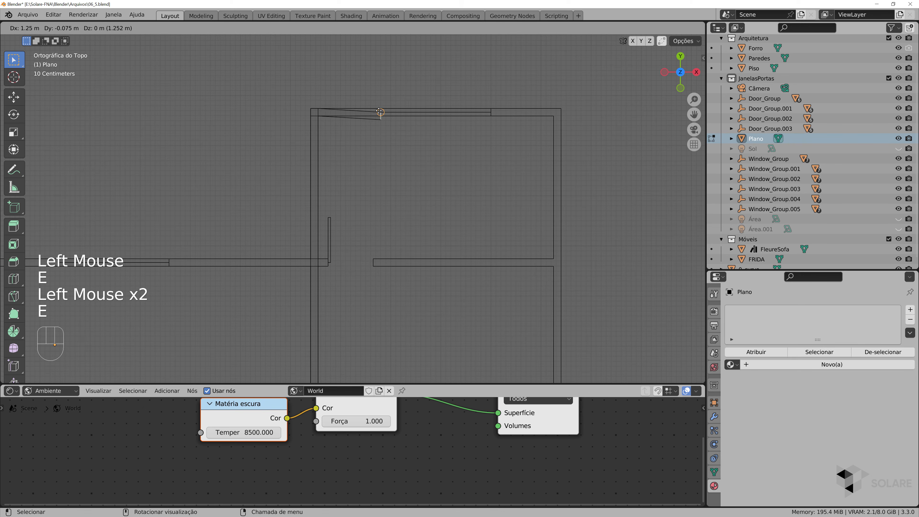
{"action": "left_click", "coordinate": [381, 109]}
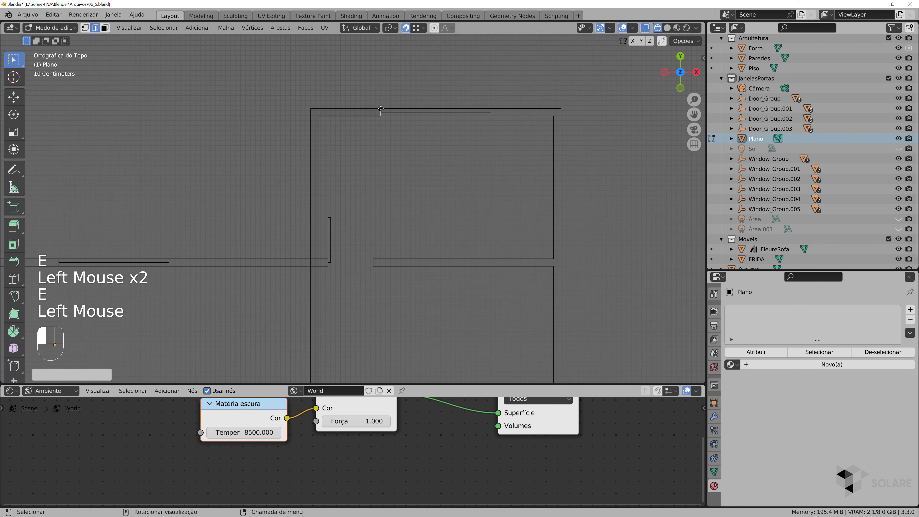
- Extrude the vertical wall's side edge at the upper room's door across to the door opening's near jamb
{"action": "double_click", "coordinate": [321, 258]}
{"action": "key", "text": "e"}
{"action": "left_click", "coordinate": [328, 265]}
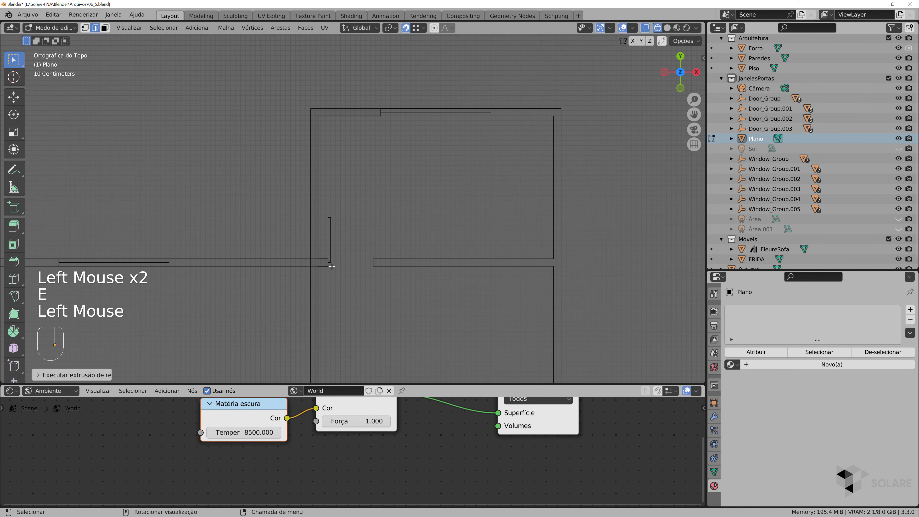
- Duplicate the jamb edge to the far side of the door opening and extrude it along the partition to the opposite wall
{"action": "key", "text": "shift+d"}
{"action": "left_click", "coordinate": [374, 262]}
{"action": "key", "text": "e"}
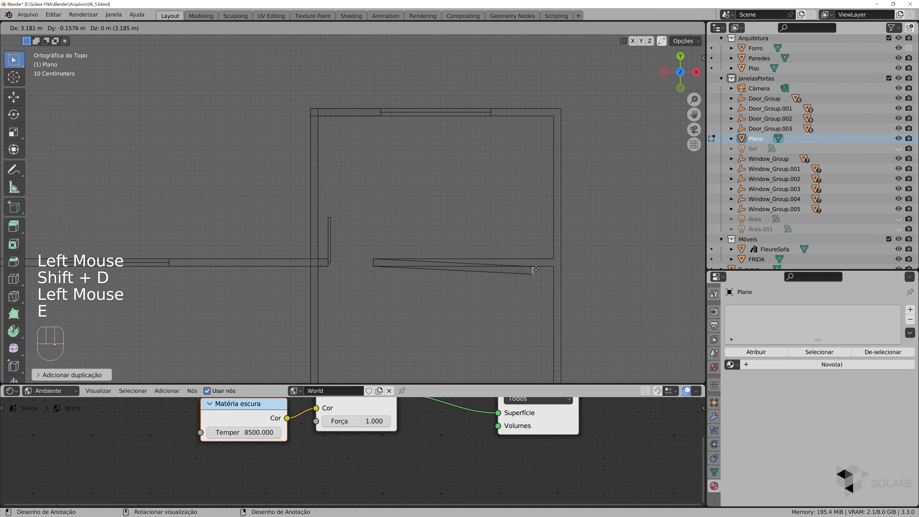
{"action": "left_click", "coordinate": [553, 262]}
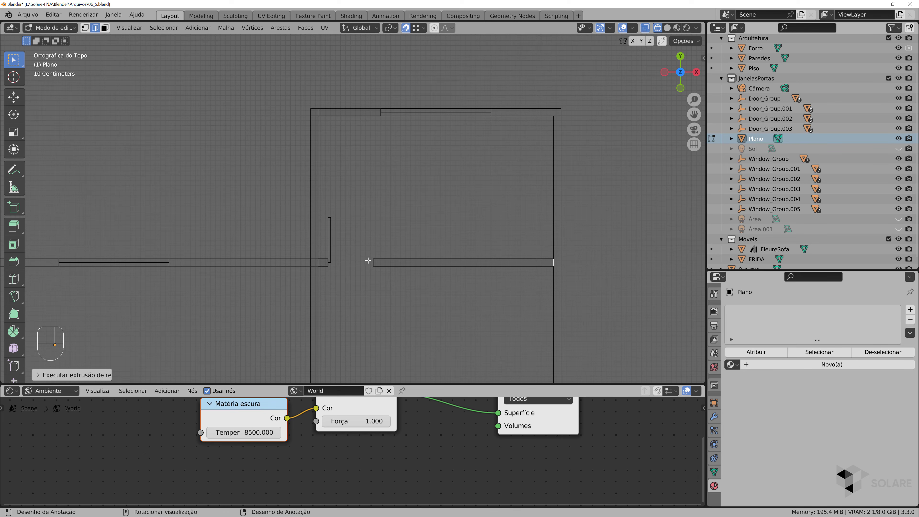
- Duplicate the top wall's end edge at the window start 2.2 m along X to the window's other end
{"action": "left_click", "coordinate": [382, 112]}
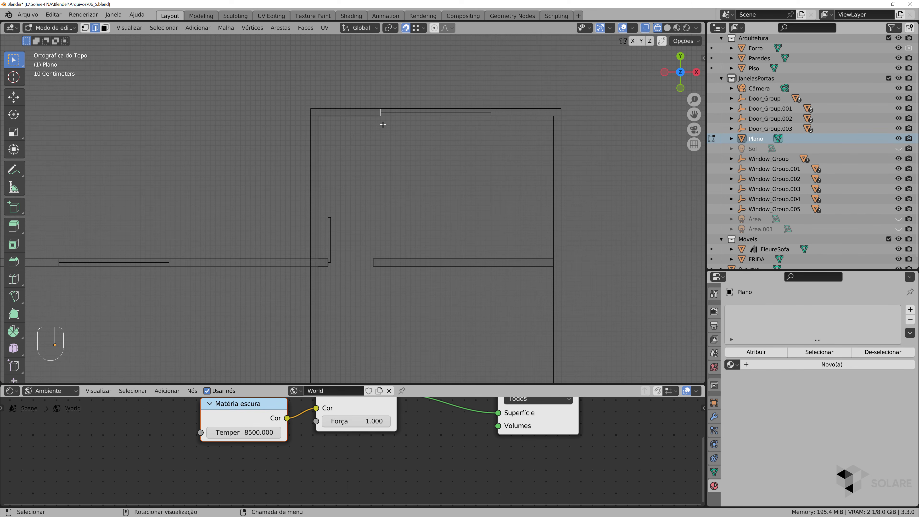
{"action": "left_click", "coordinate": [380, 114]}
{"action": "left_click", "coordinate": [380, 113]}
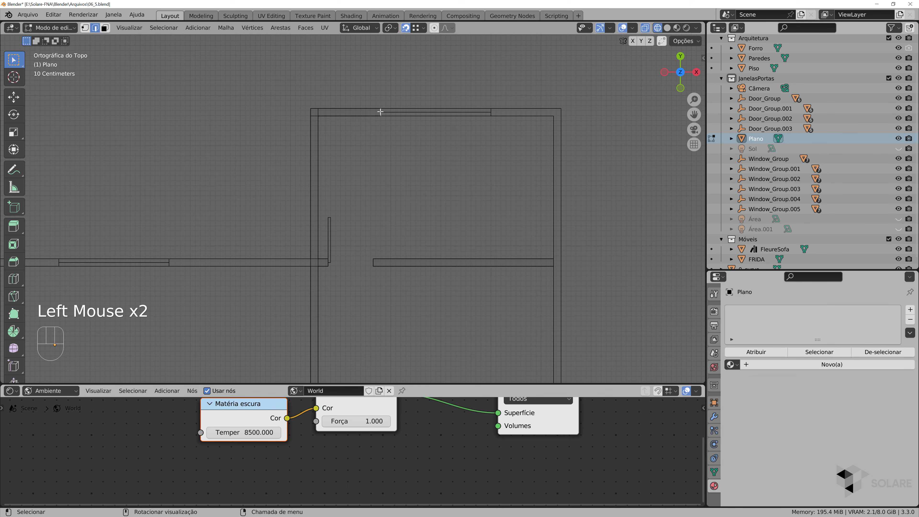
{"action": "mouse_move", "coordinate": [387, 187]}
{"action": "middle_mouse_down"}
{"action": "mouse_move", "coordinate": [354, 292]}
{"action": "mouse_move", "coordinate": [429, 244]}
{"action": "mouse_move", "coordinate": [312, 207]}
{"action": "middle_mouse_up"}
{"action": "left_click", "coordinate": [96, 28]}
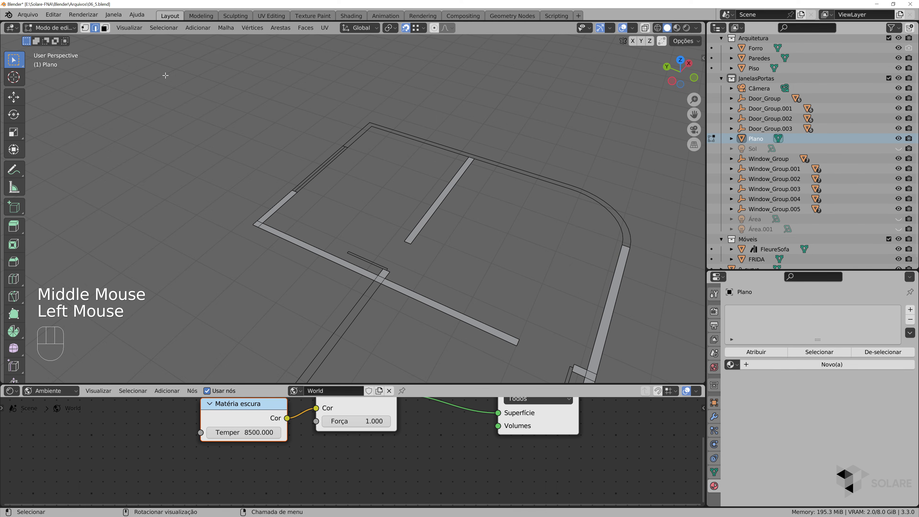
{"action": "left_click", "coordinate": [296, 192]}
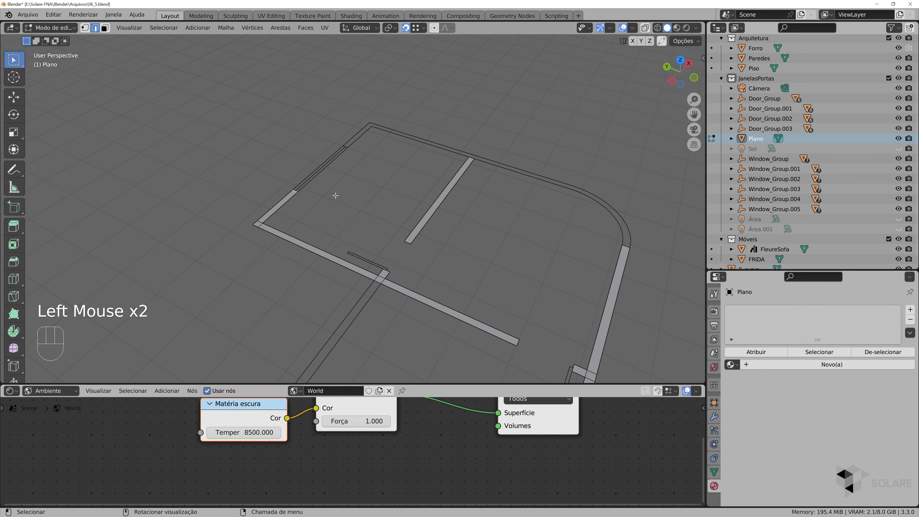
{"action": "key", "text": "d"}
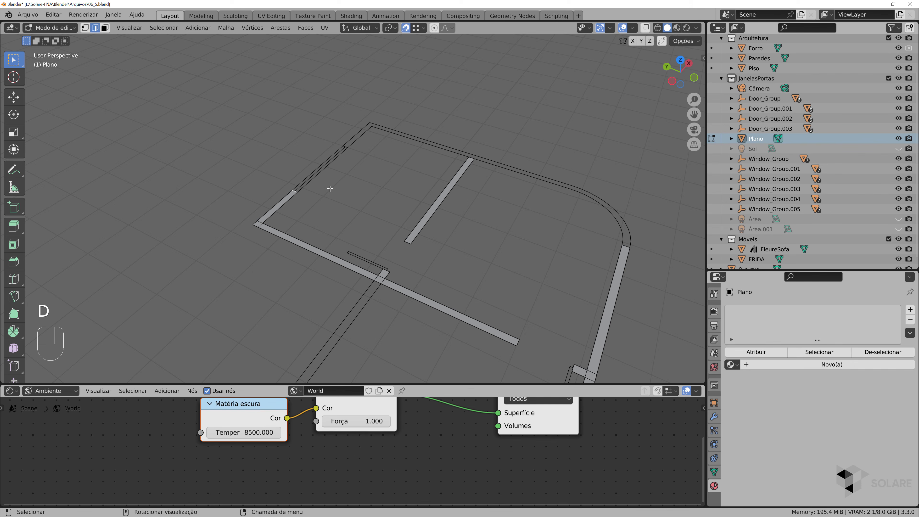
{"action": "key", "text": "shift+d"}
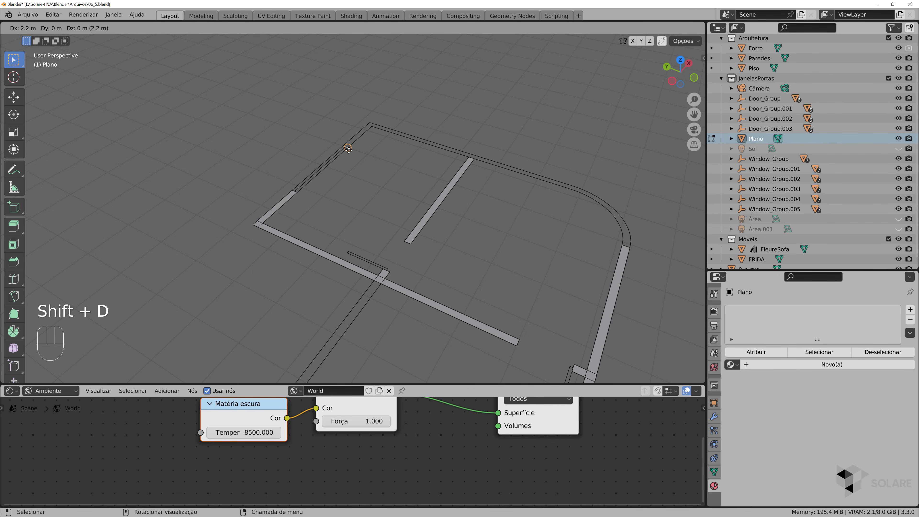
{"action": "left_click", "coordinate": [348, 146]}
- Extrude the duplicated window-end edge to the upper room's inner corner, then extrude again to its outer corner
{"action": "key", "text": "e"}
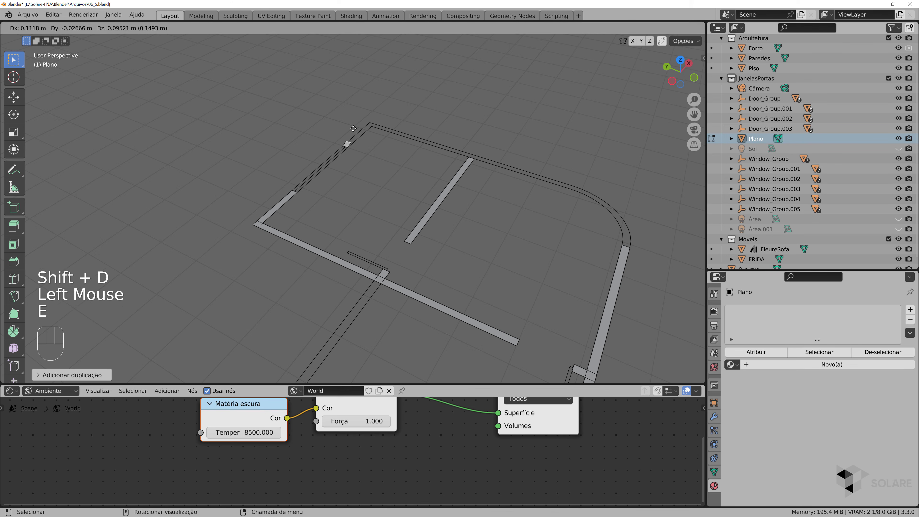
{"action": "left_click", "coordinate": [370, 121]}
{"action": "key", "text": "e"}
{"action": "left_click", "coordinate": [371, 125]}
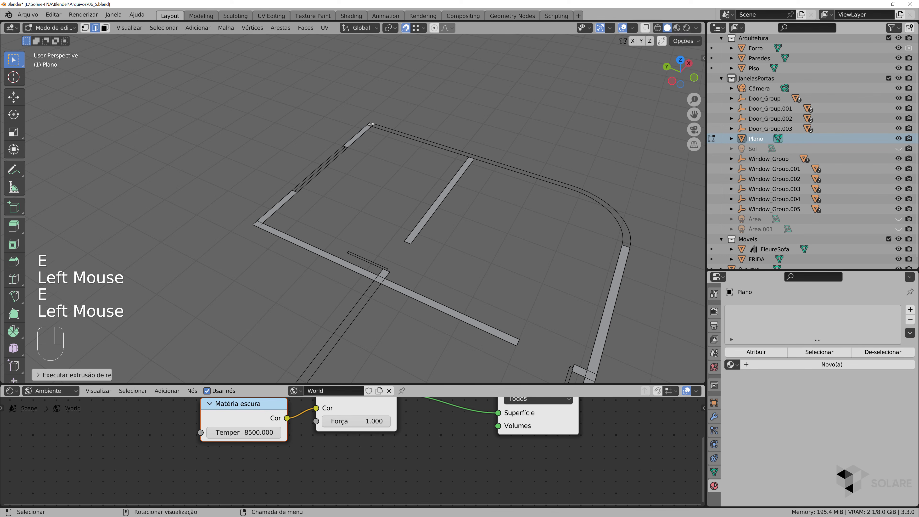
- Extrude the corner segment's side edge 2.85 m along the outer wall to the partition, then extrude again across the partition's thickness
{"action": "left_click", "coordinate": [373, 124]}
{"action": "key", "text": "e"}
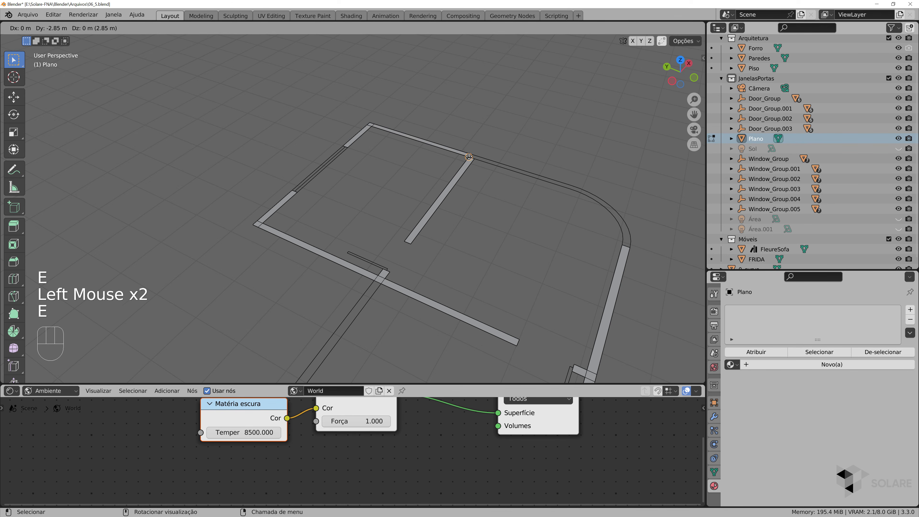
{"action": "left_click", "coordinate": [470, 156]}
{"action": "key", "text": "e"}
{"action": "left_click", "coordinate": [474, 157]}
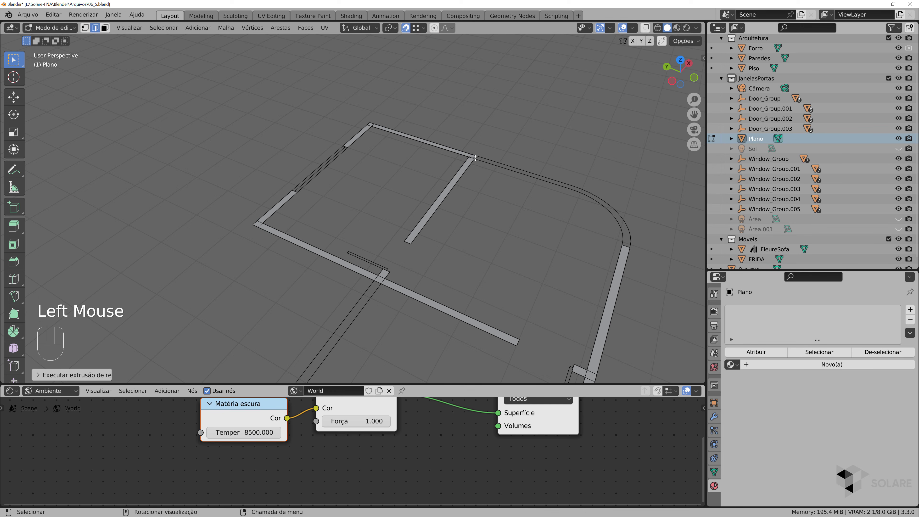
{"action": "left_click", "coordinate": [477, 157]}
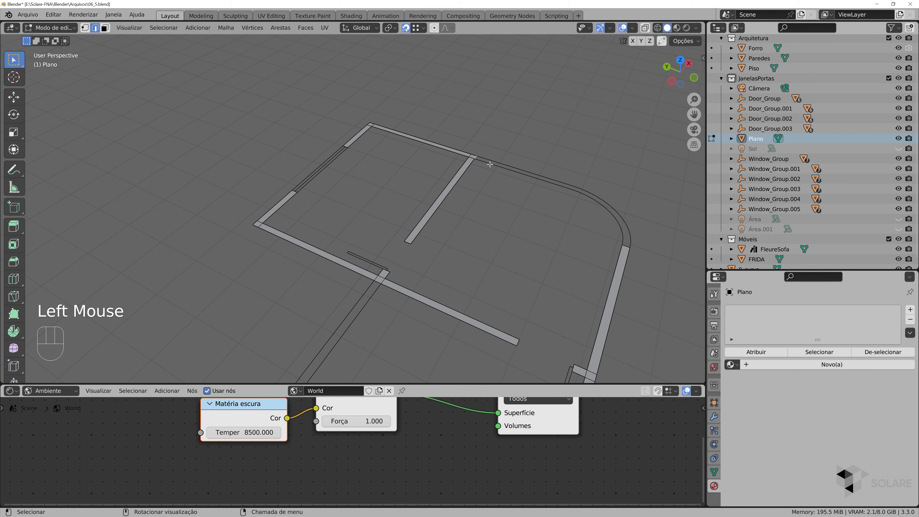
{"action": "middle_click_drag", "start_coordinate": [493, 167], "coordinate": [284, 240]}
{"action": "scroll", "coordinate": [456, 199], "scroll_direction": "down", "scroll_amount": 2}
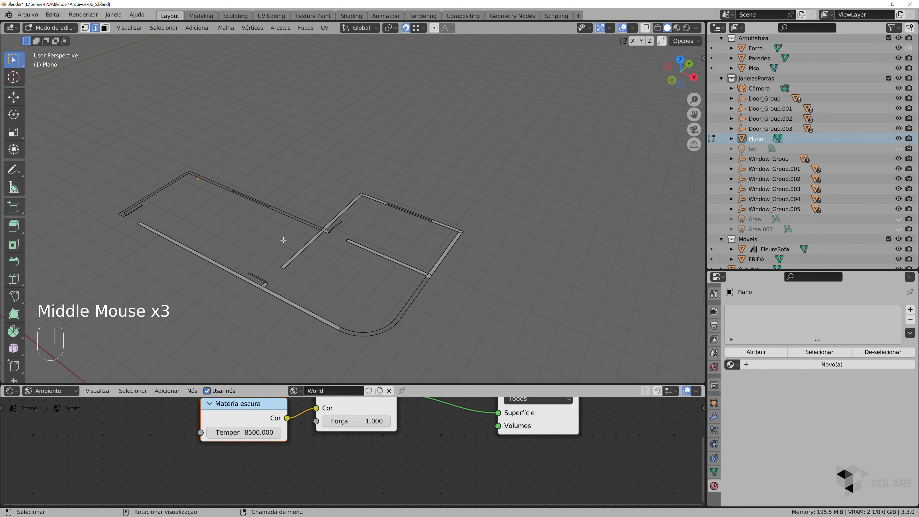